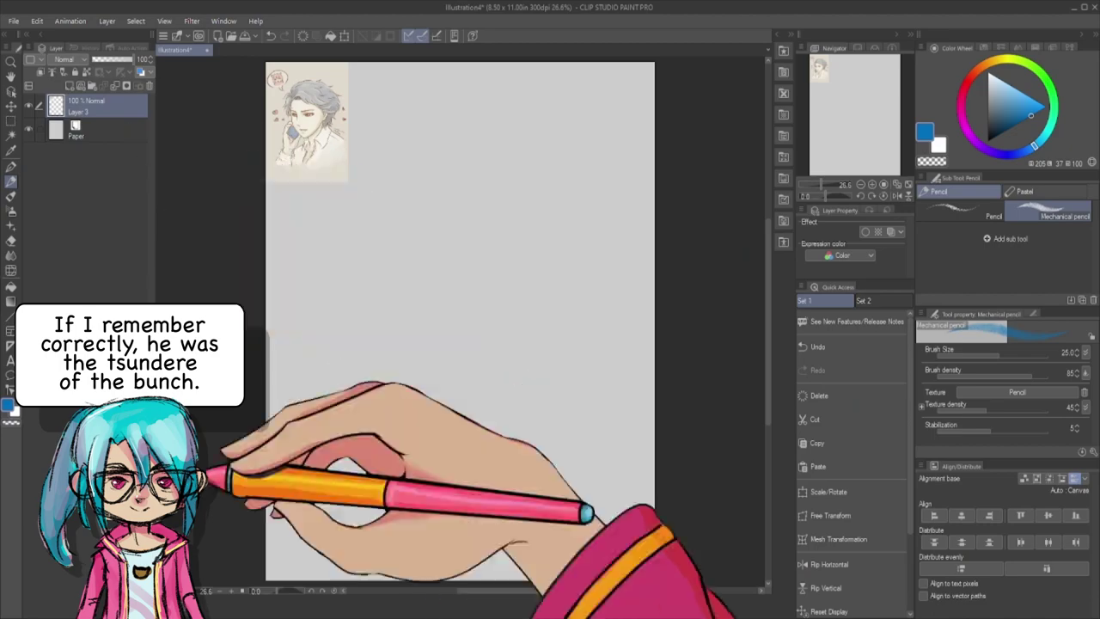
- Sketch a blue head circle with face guidelines beside the reference using the Mechanical pencil
mouse_move(392, 168)
left_mouse_down()
mouse_move(386, 200)
mouse_move(541, 166)
mouse_move(536, 284)
mouse_move(395, 209)
mouse_move(387, 301)
mouse_move(430, 369)
mouse_move(455, 290)
mouse_move(542, 174)
mouse_move(389, 196)
mouse_move(505, 295)
mouse_move(526, 291)
mouse_move(507, 298)
mouse_move(387, 198)
mouse_move(432, 168)
mouse_move(447, 401)
mouse_move(434, 353)
mouse_move(403, 367)
mouse_move(466, 363)
left_mouse_up()
left_click_drag(391, 234, 500, 231)
- Erase the overlong chin with the Hard eraser and sketch a shorter jaw, the ear and the side of the face with the Mechanical pencil
key("e")
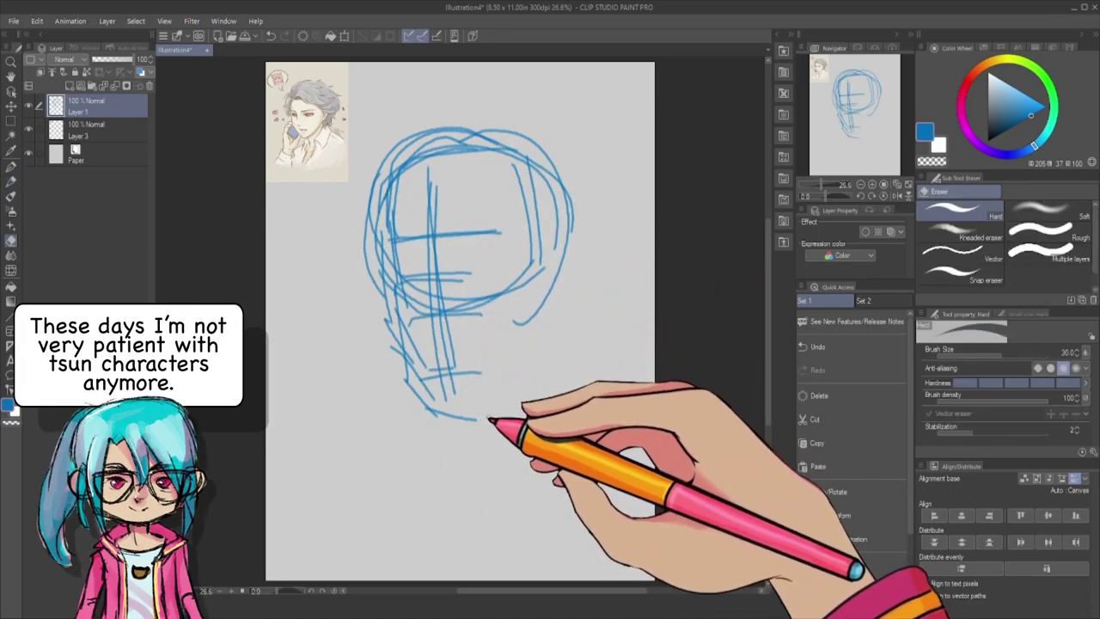
left_click(988, 251)
left_click(958, 209)
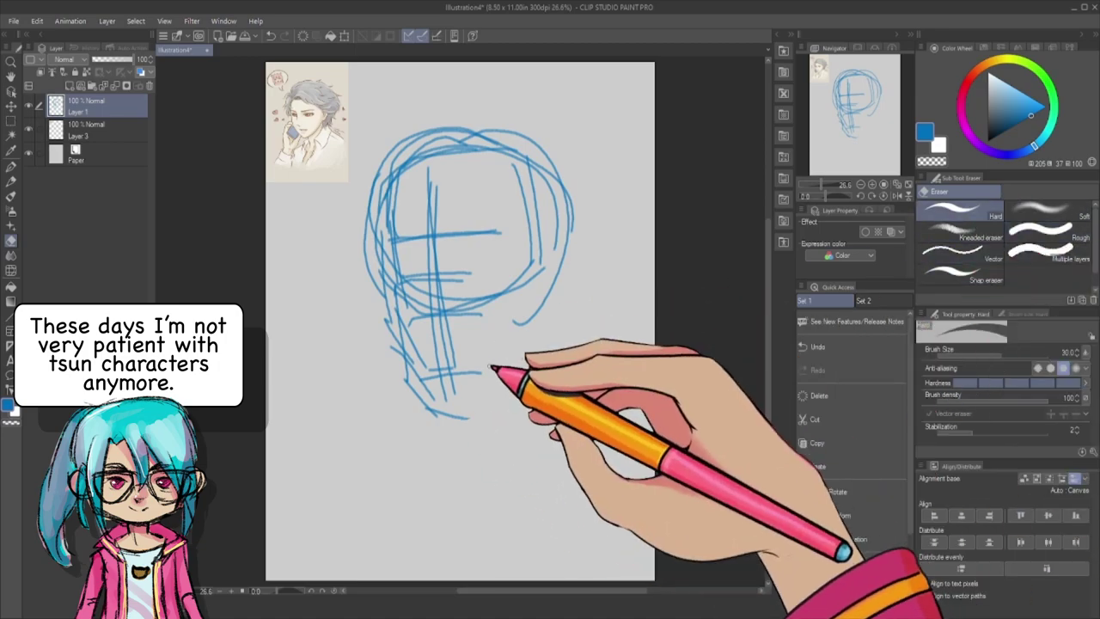
key("p")
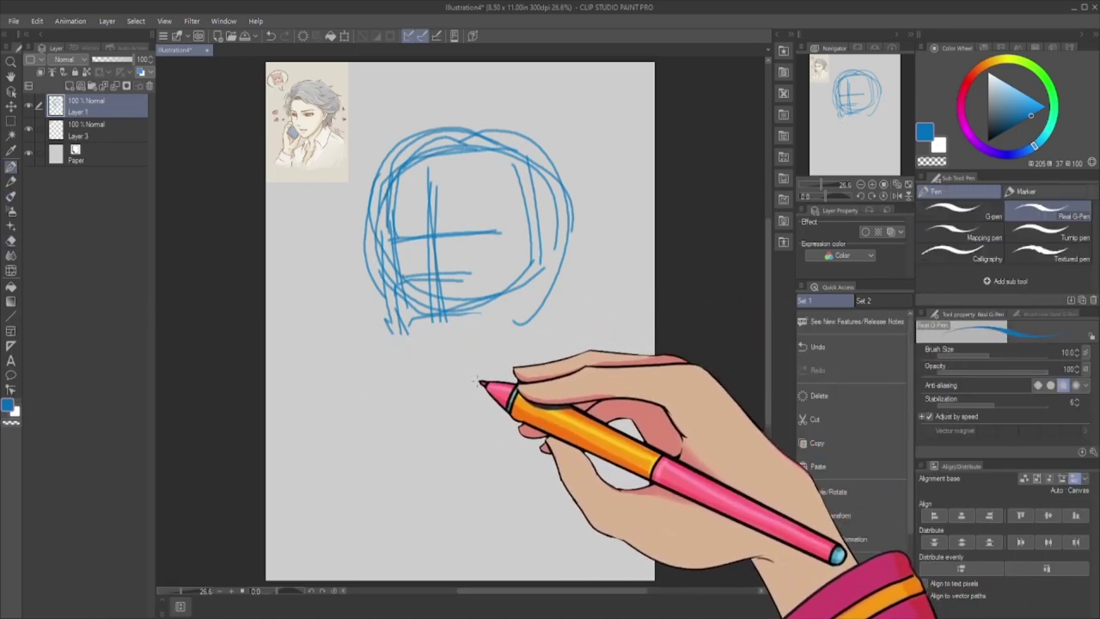
key("p")
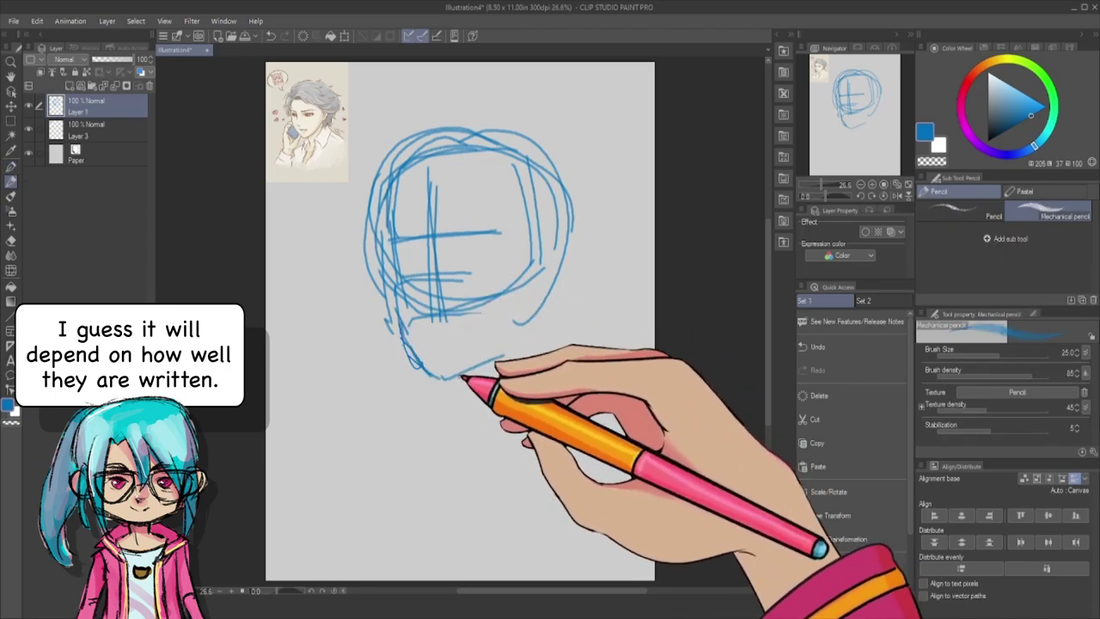
left_click_drag(527, 300, 563, 284)
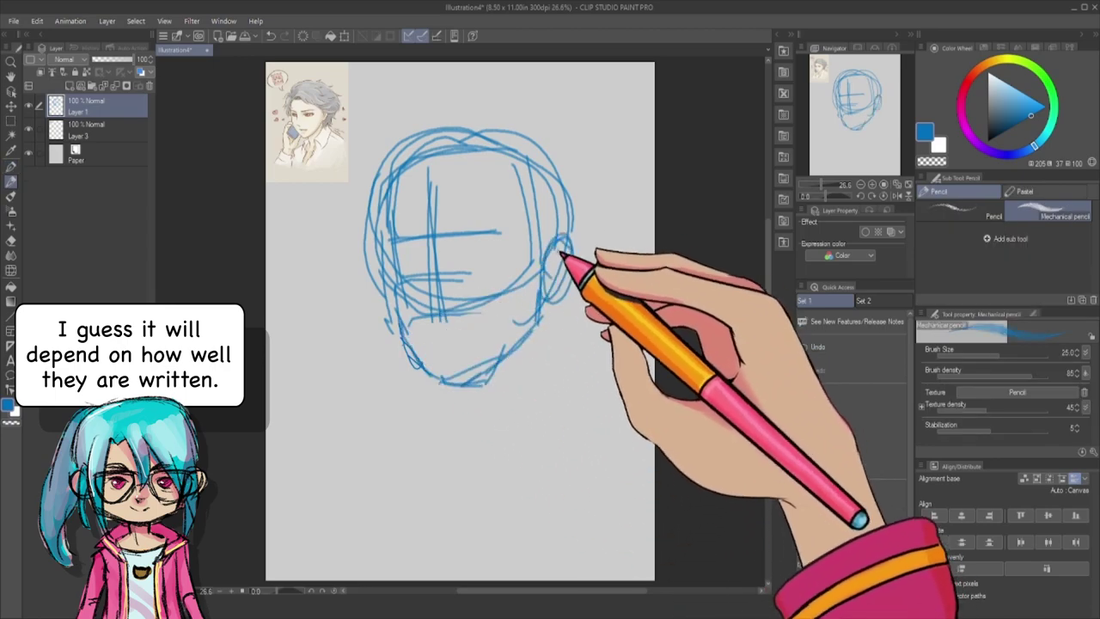
left_click_drag(404, 296, 398, 237)
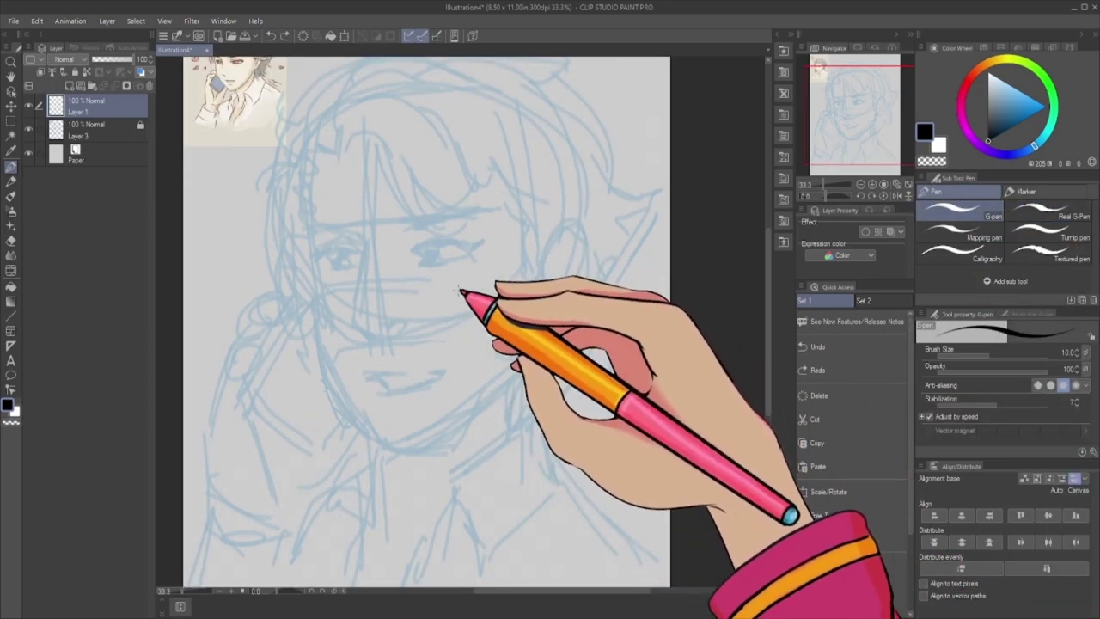
- Mirror the canvas view horizontally and ink both eyes and eyebrows in black with the G-pen over the blue sketch
left_click(830, 564)
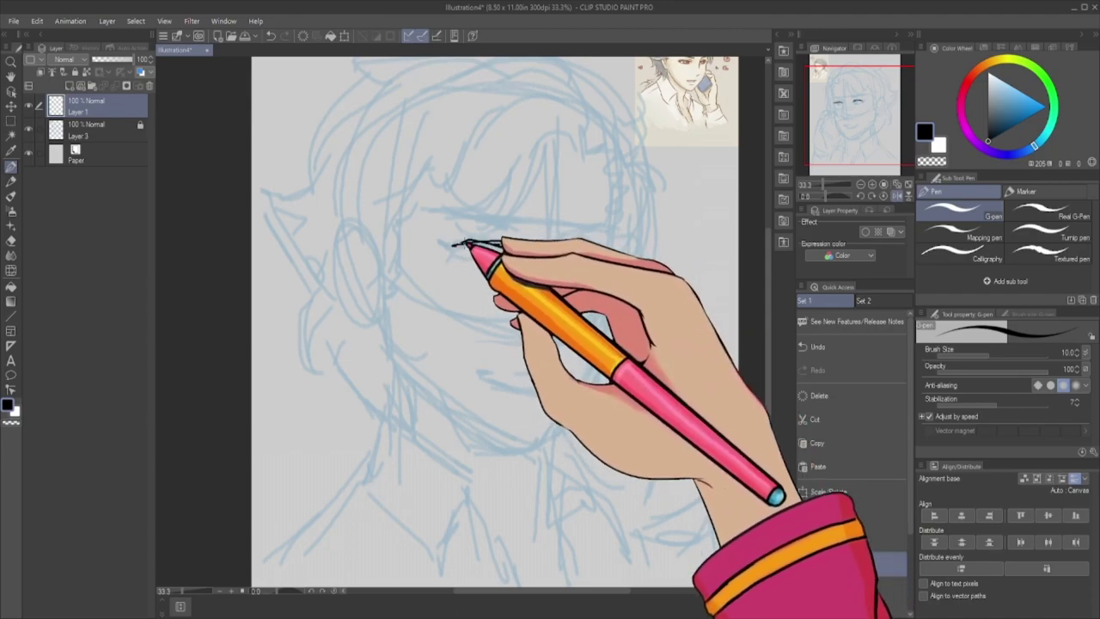
left_click_drag(468, 245, 507, 248)
left_click_drag(562, 256, 612, 254)
left_click_drag(486, 247, 500, 258)
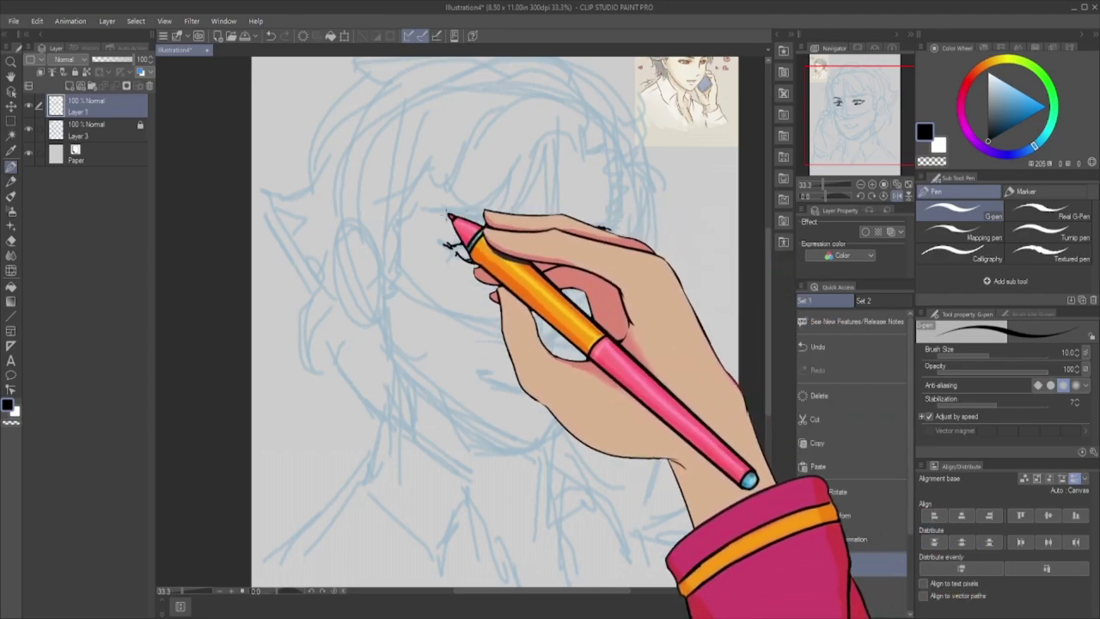
left_click_drag(447, 215, 526, 232)
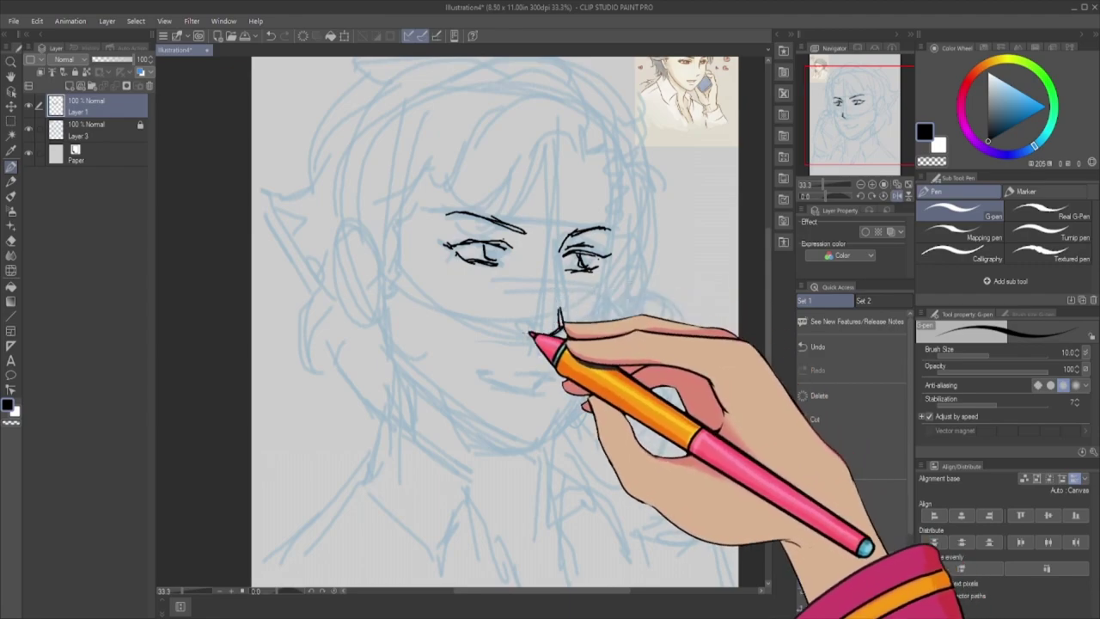
- Ink the slightly open mouth and the face contour from cheek to chin and jaw with the G-pen
left_click_drag(477, 360, 540, 359)
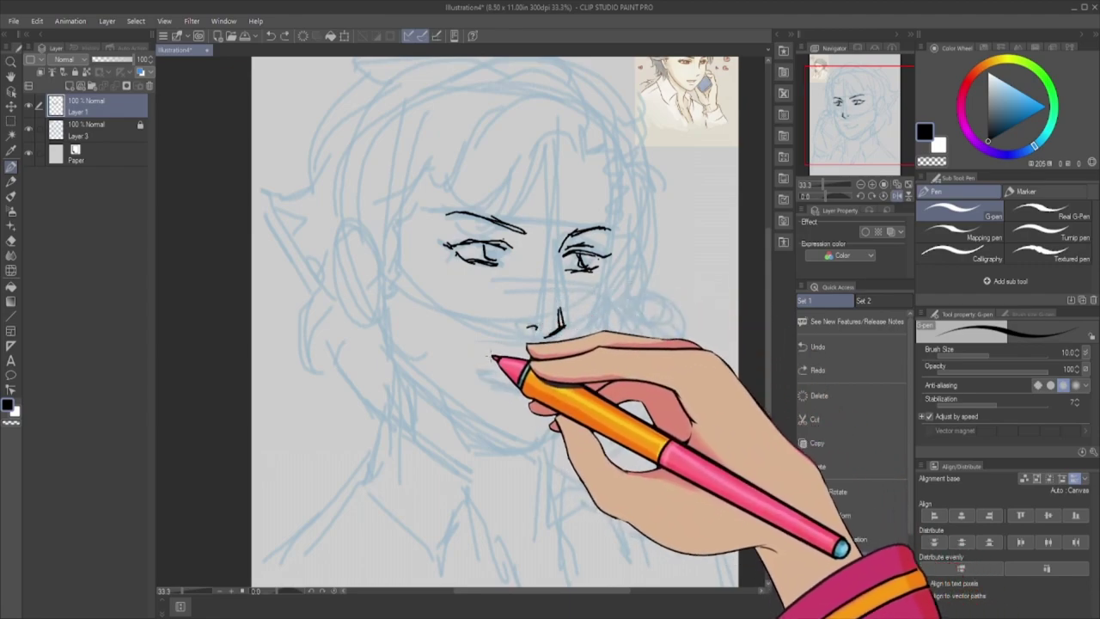
key("ctrl+z")
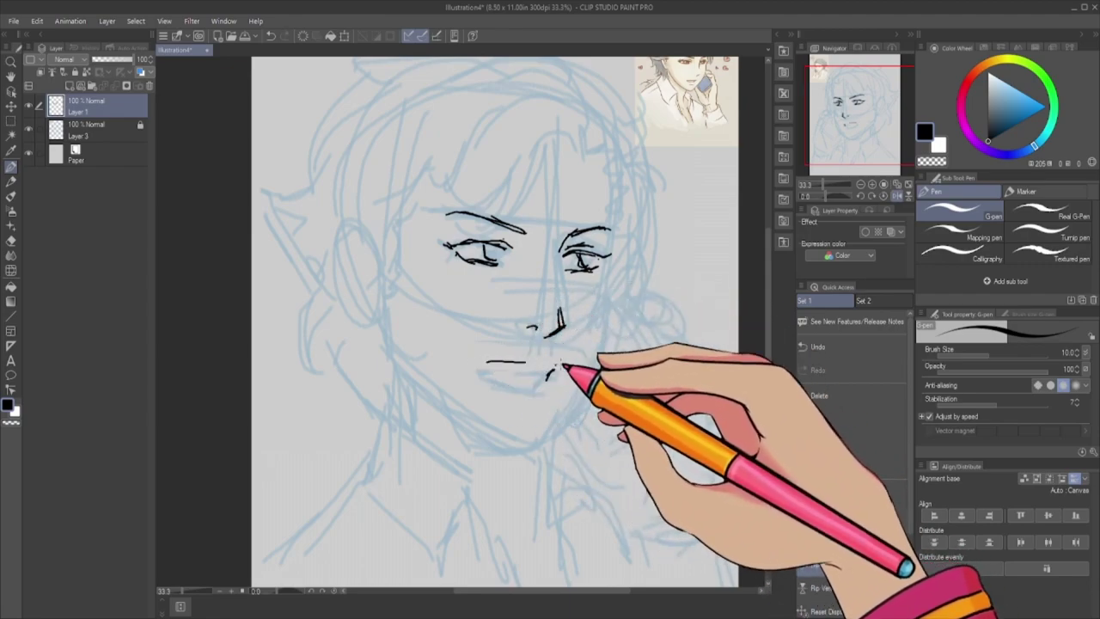
mouse_move(499, 365)
left_mouse_down()
mouse_move(545, 386)
mouse_move(533, 410)
mouse_move(547, 397)
left_mouse_up()
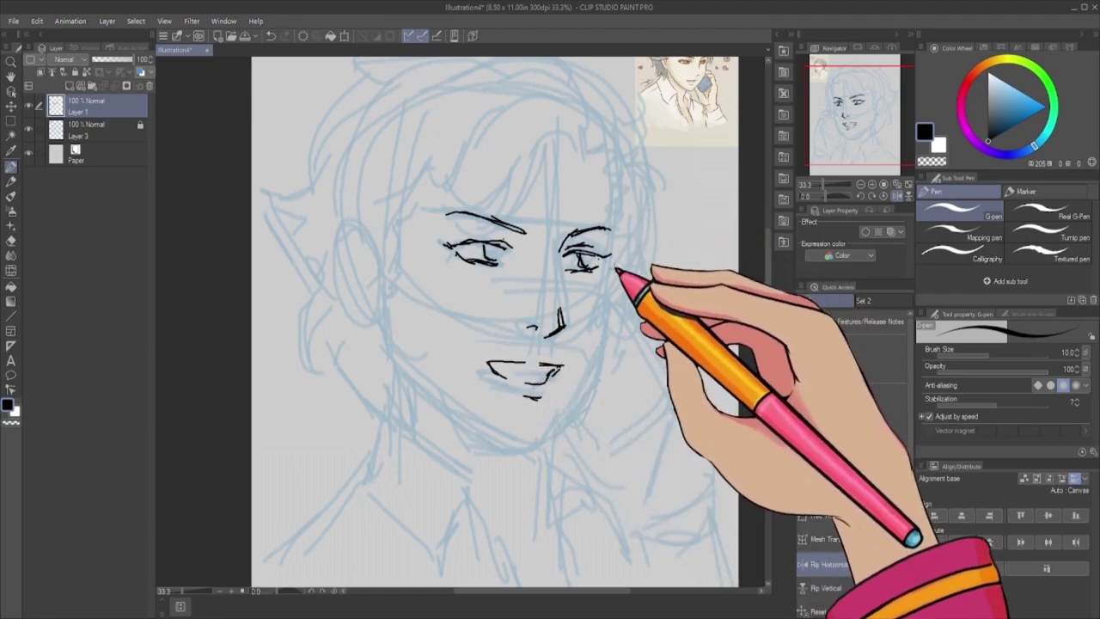
left_click_drag(604, 353, 571, 418)
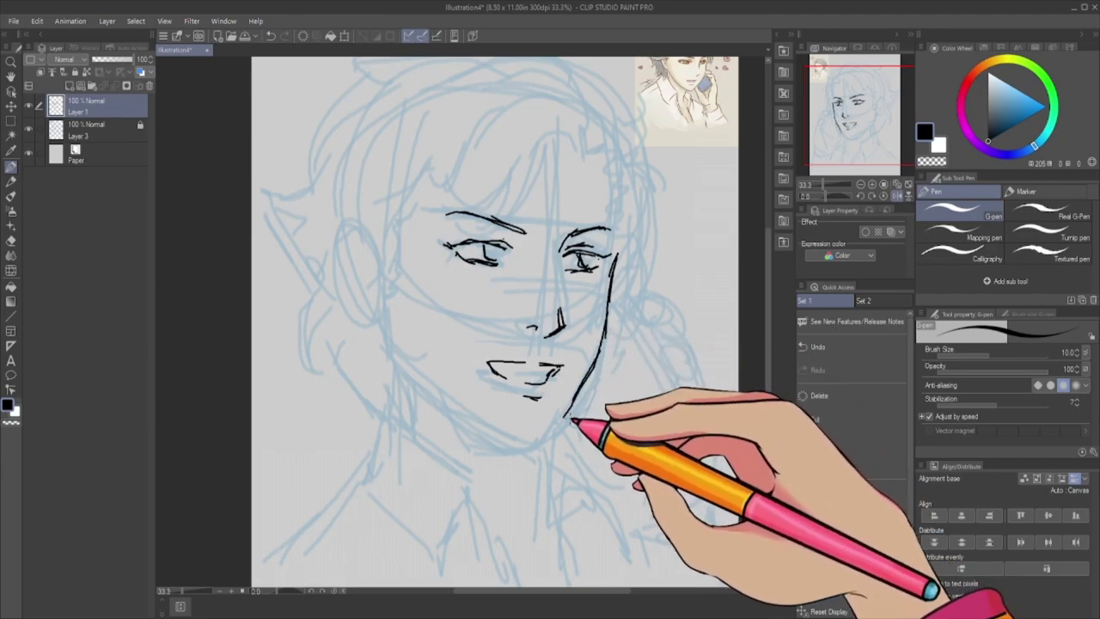
mouse_move(389, 299)
left_mouse_down()
mouse_move(398, 343)
mouse_move(488, 426)
left_mouse_up()
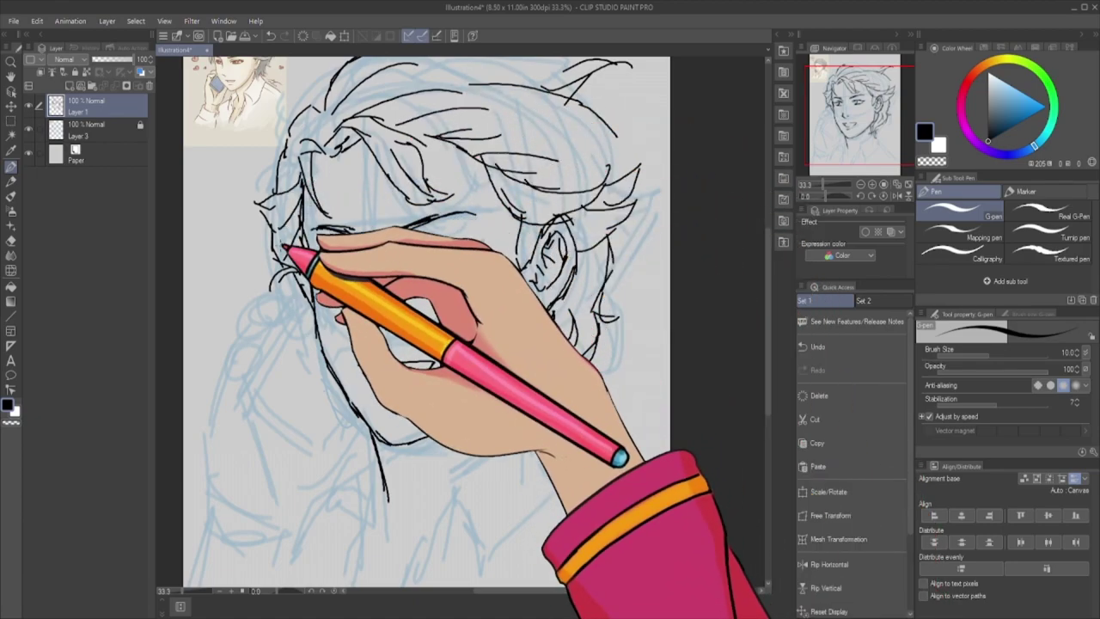
- Undo the last stroke, then touch up the nostril and mouth line with the G-pen
key("e")
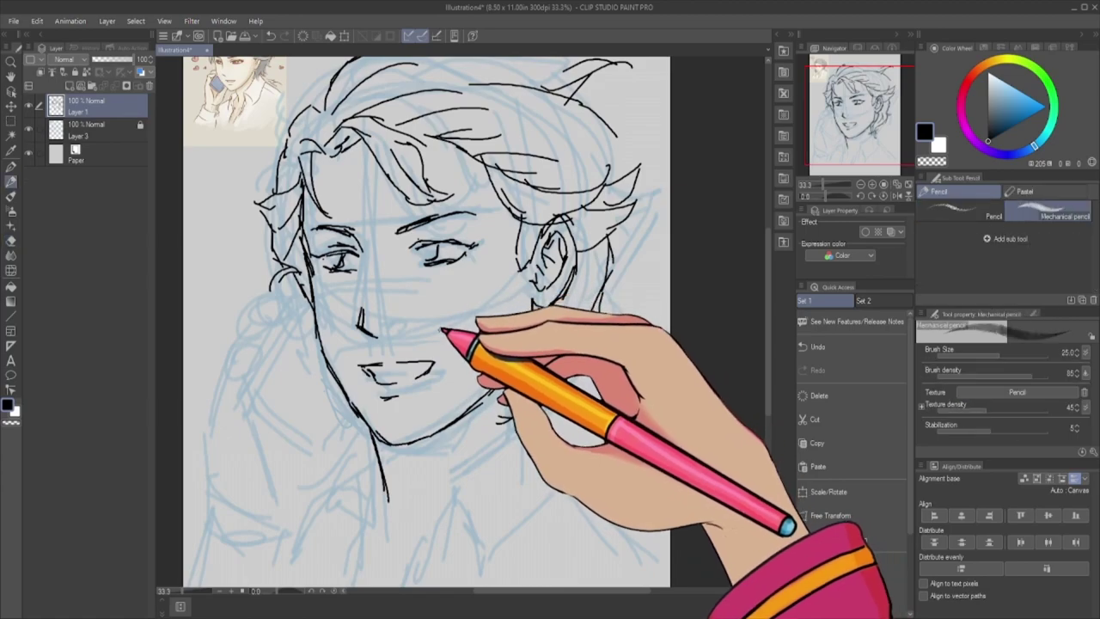
key("p")
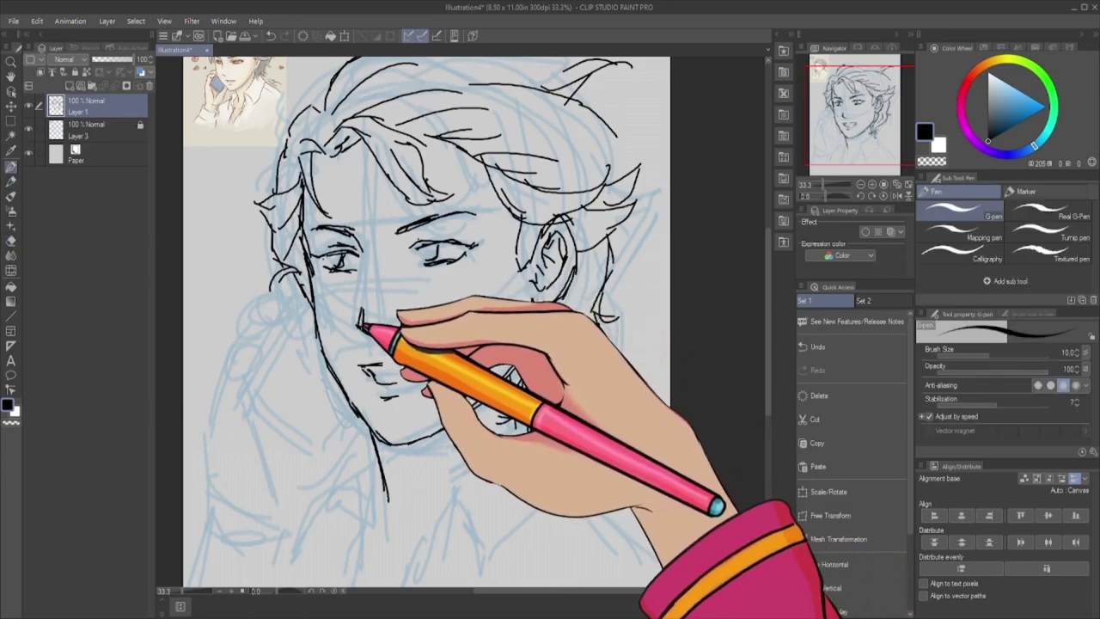
key("ctrl+z")
left_click_drag(403, 366, 434, 363)
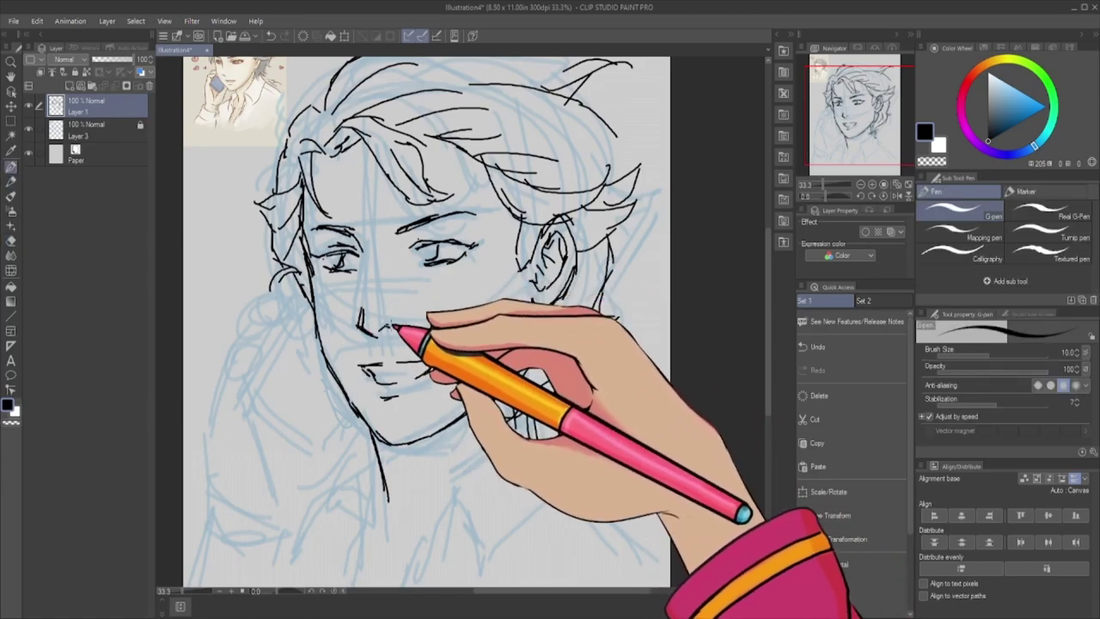
- Ink the neck, the open shirt collar and the shoulder lines over the sketch
left_click_drag(436, 297, 497, 425)
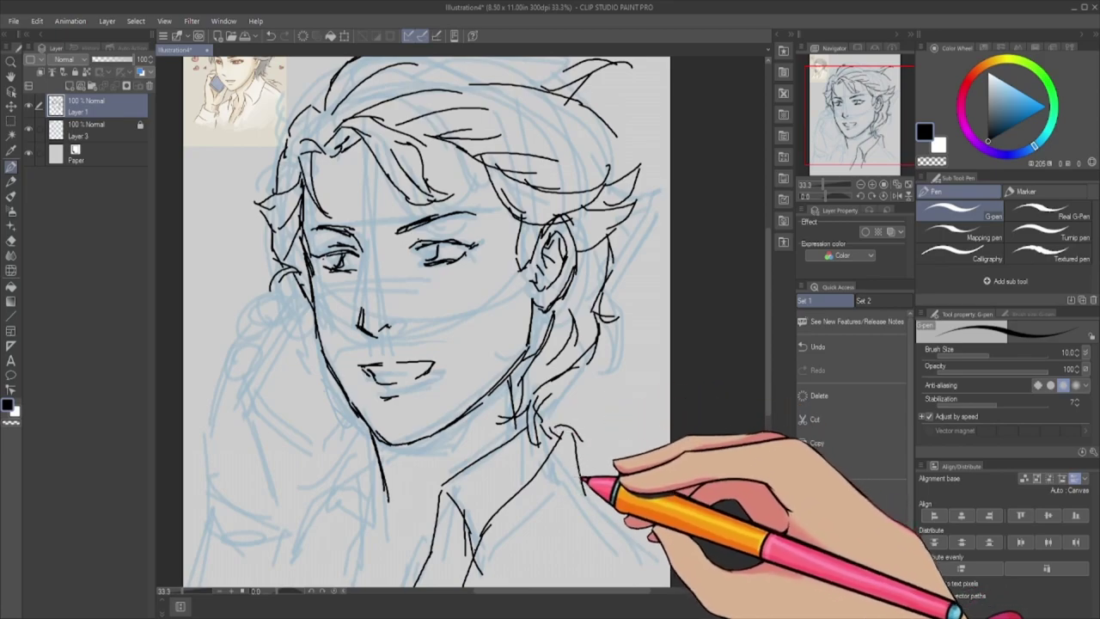
left_click_drag(559, 430, 543, 520)
left_click_drag(571, 496, 662, 550)
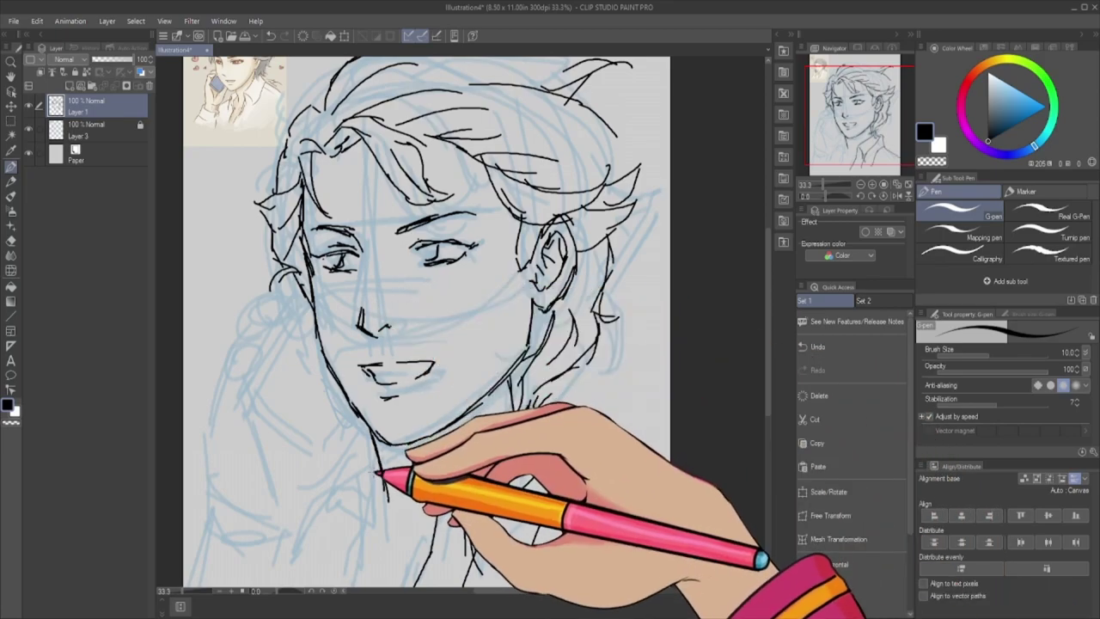
left_click_drag(294, 557, 337, 499)
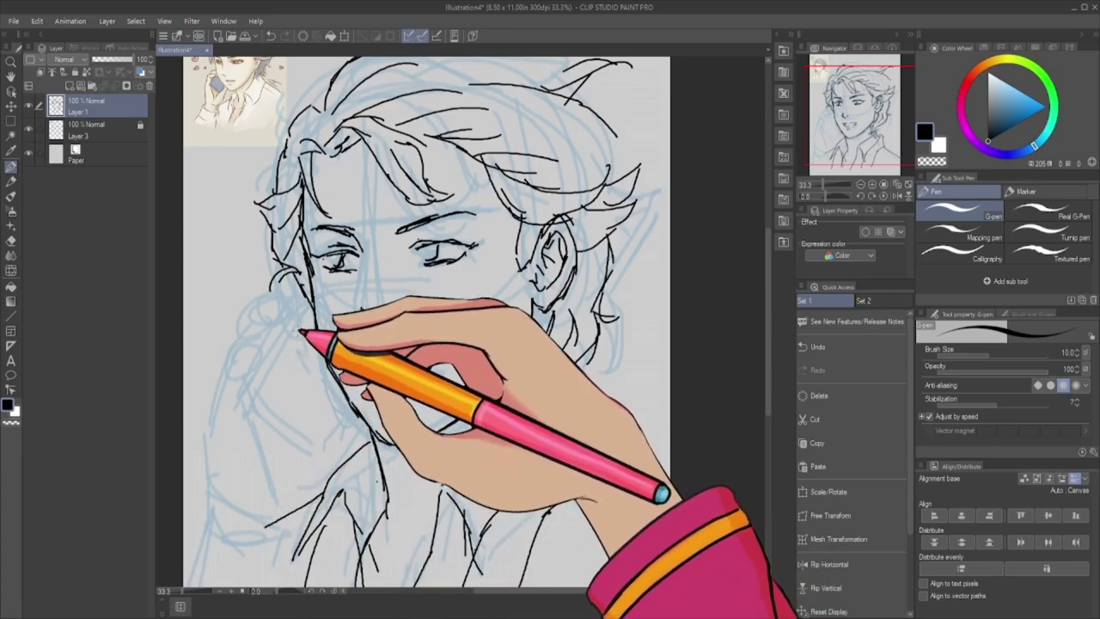
- Ink the phone held against the cheek as a tilted outline with rounded corners and a second edge line
left_click_drag(288, 285, 296, 479)
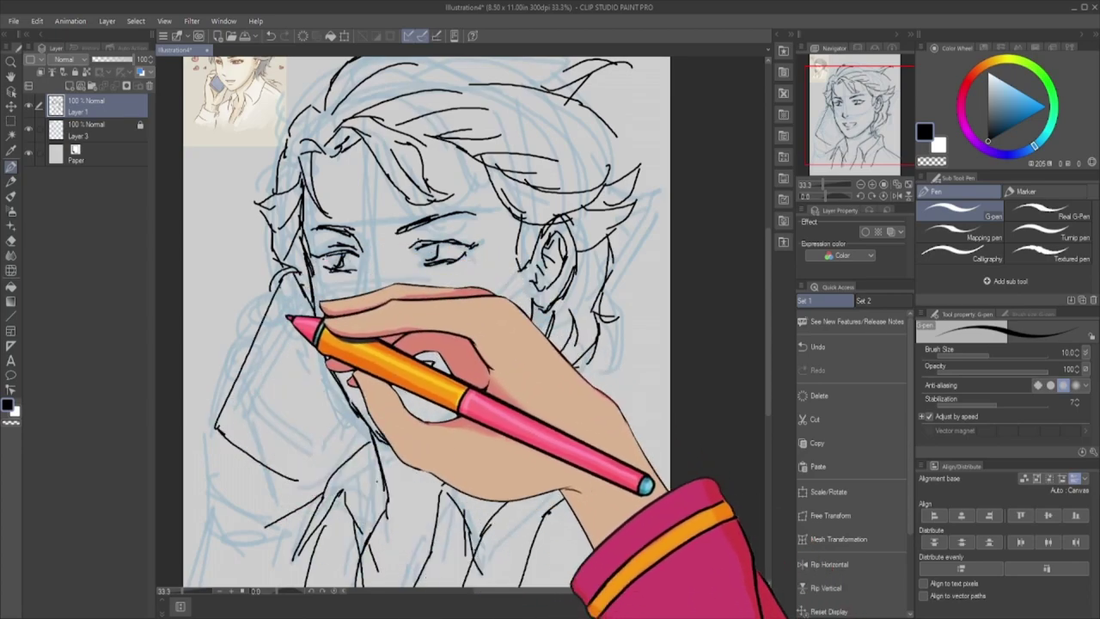
left_click_drag(284, 280, 233, 385)
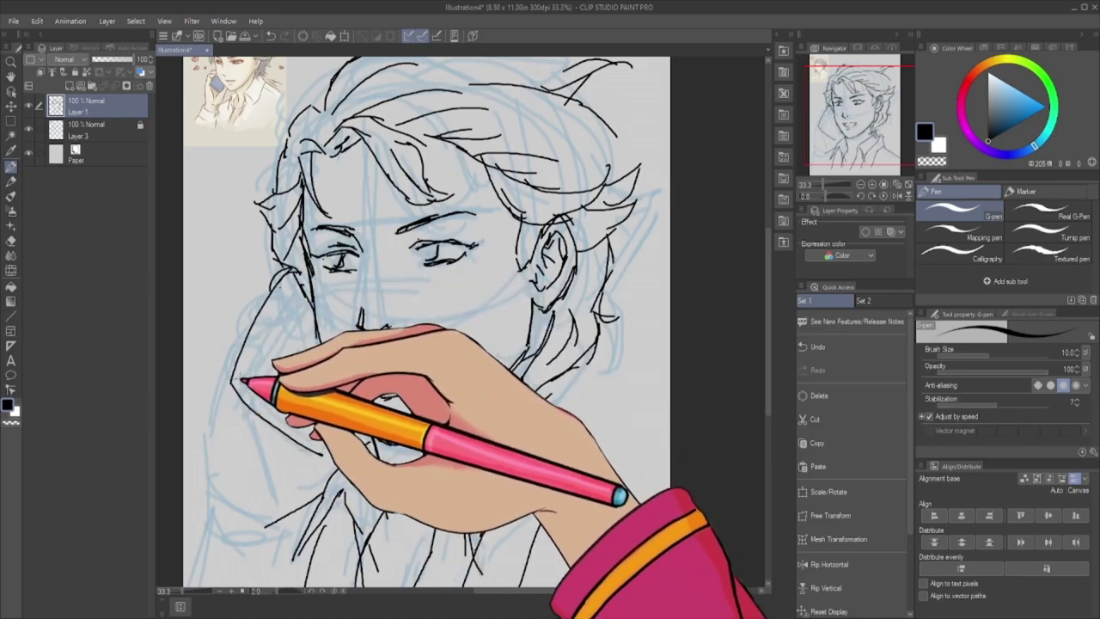
mouse_move(241, 348)
left_mouse_down()
mouse_move(248, 391)
mouse_move(238, 377)
mouse_move(338, 447)
mouse_move(352, 405)
mouse_move(232, 373)
mouse_move(258, 324)
left_mouse_up()
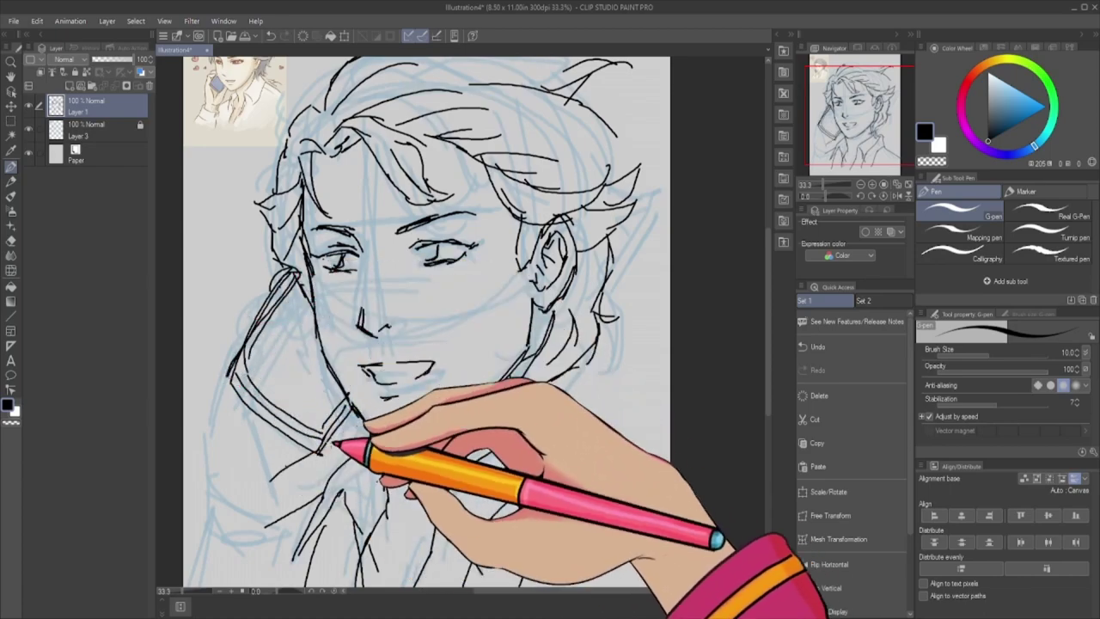
- Undo the bumpy finger strokes and ink a simpler hand behind the phone with the wrist and forearm below
left_click_drag(249, 296, 279, 355)
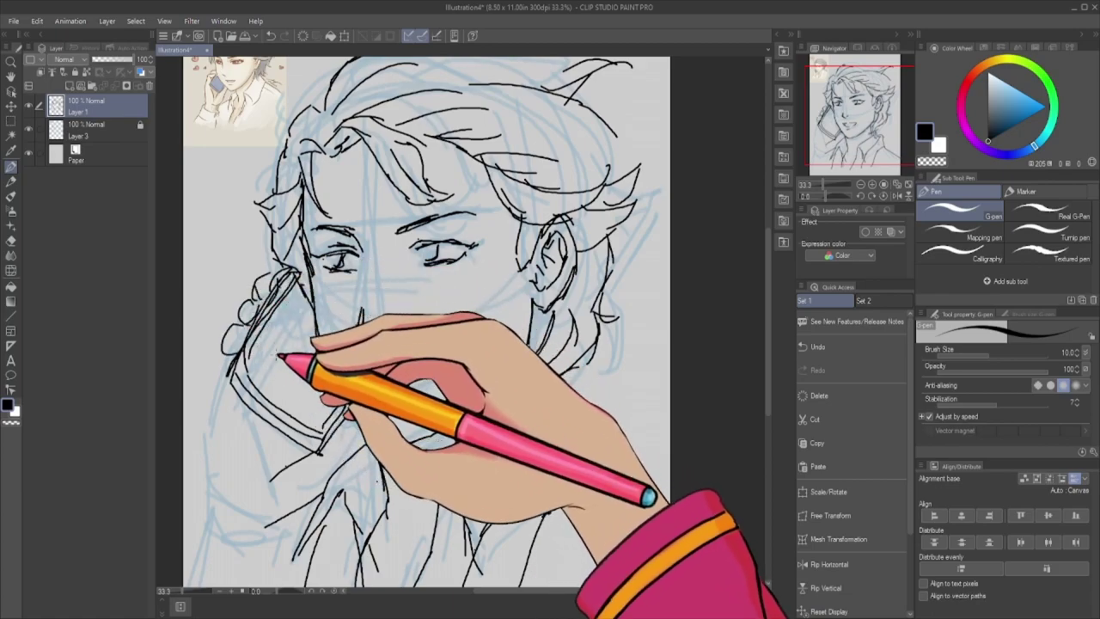
key("ctrl+z")
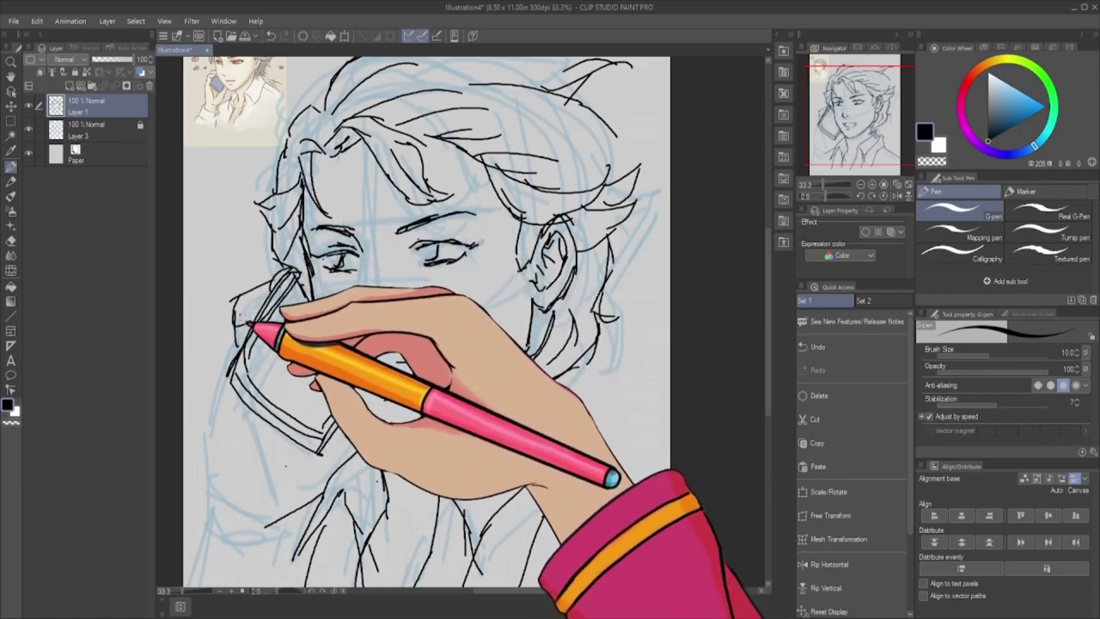
left_click_drag(258, 296, 249, 399)
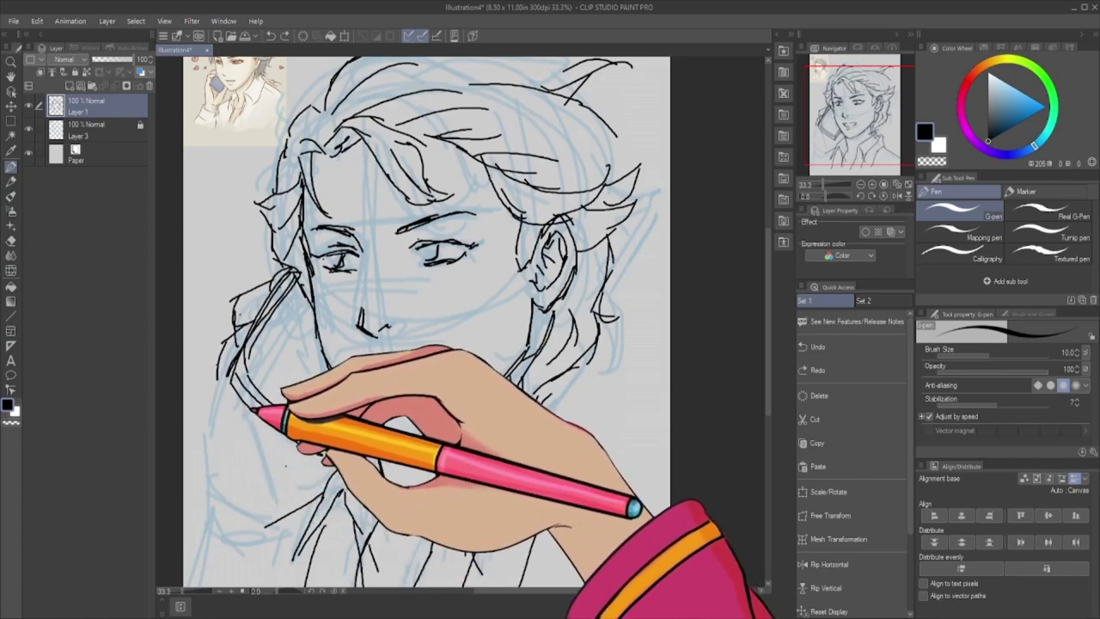
left_click_drag(249, 403, 370, 421)
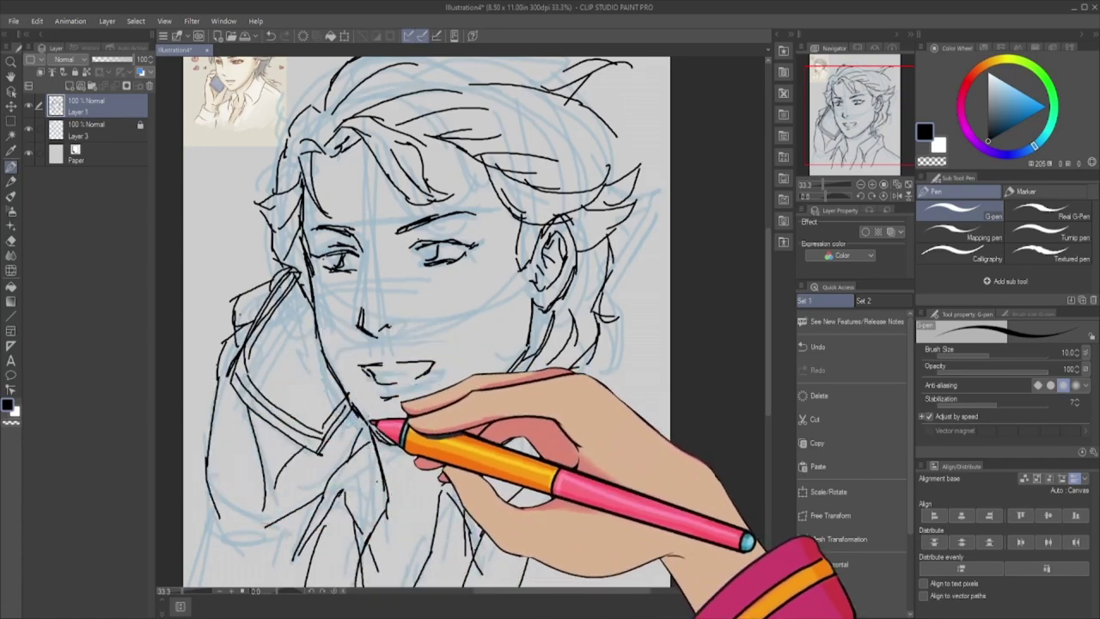
- Hide the sketch on Layer 3 and ink wavy hair strands at the upper back of the head
left_click(29, 127)
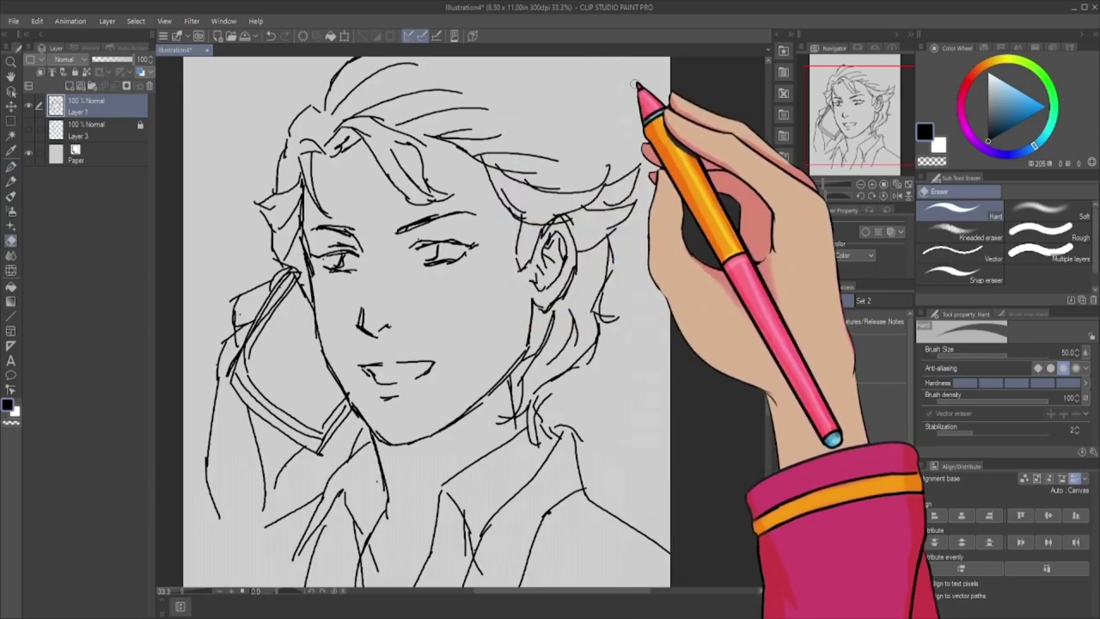
key("p")
left_click_drag(487, 62, 540, 74)
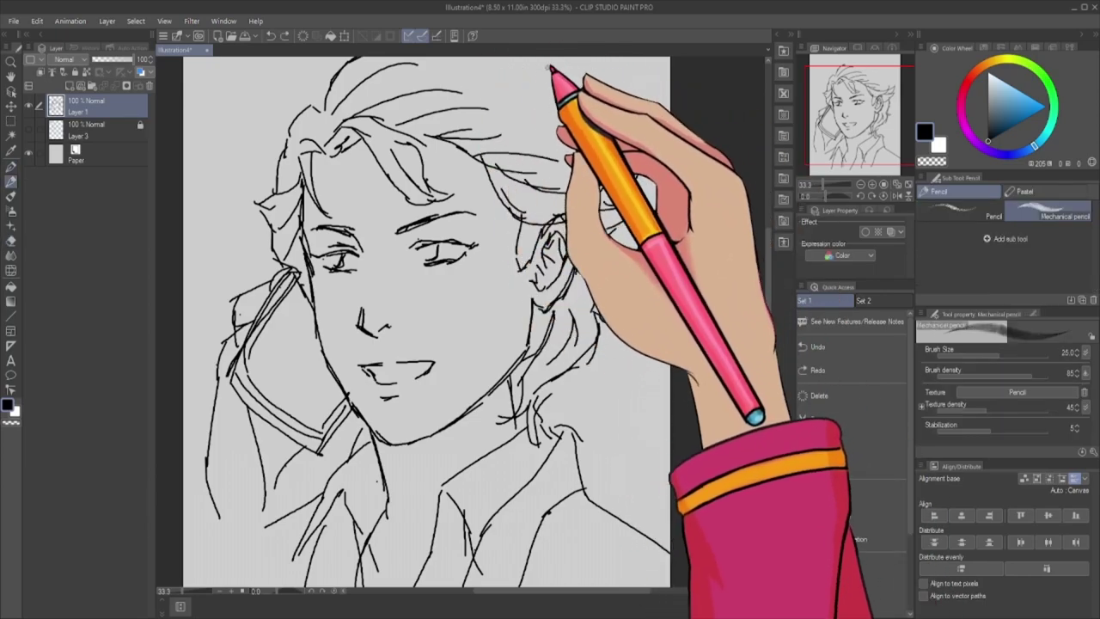
key("ctrl+z")
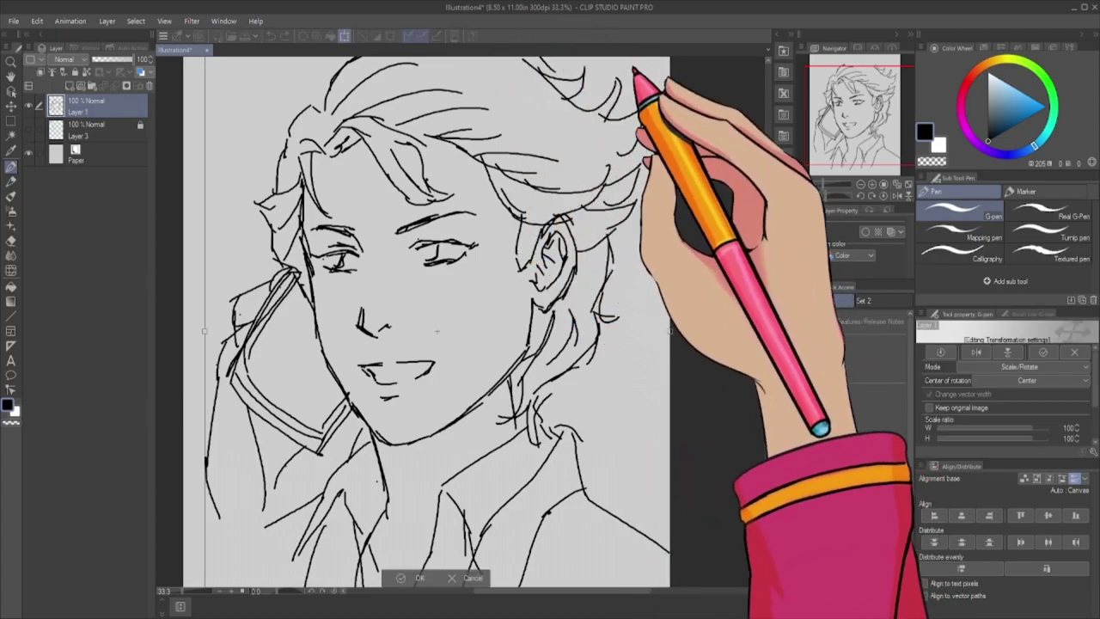
- Enlarge and reposition the Layer 1 line art with Free Transform so the figure fills the canvas
left_click(828, 492)
left_click(859, 515)
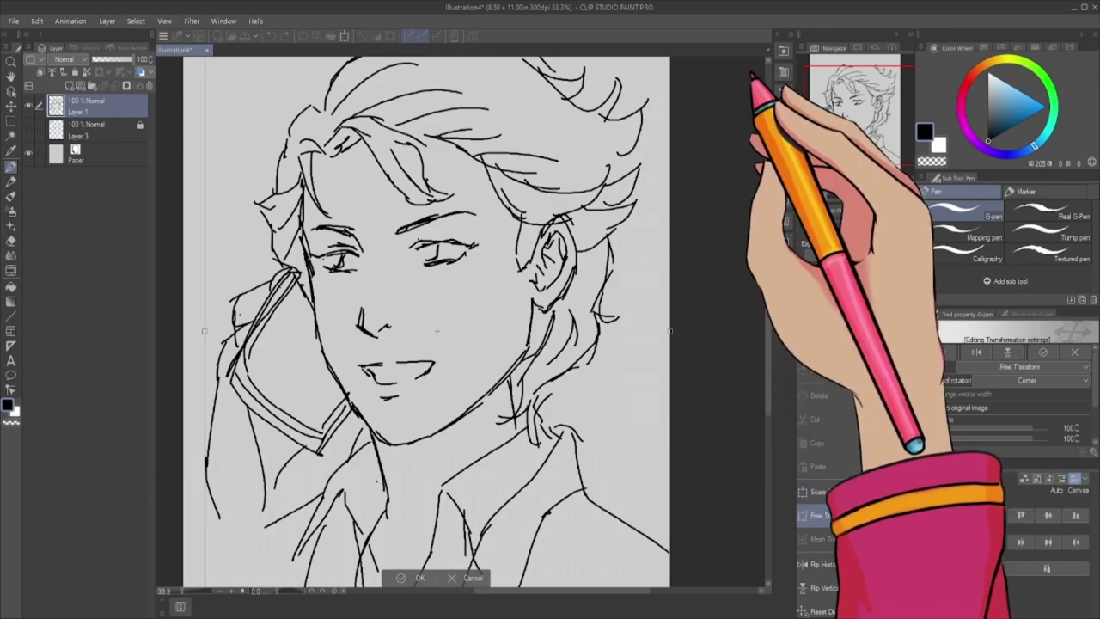
left_click_drag(669, 56, 640, 113)
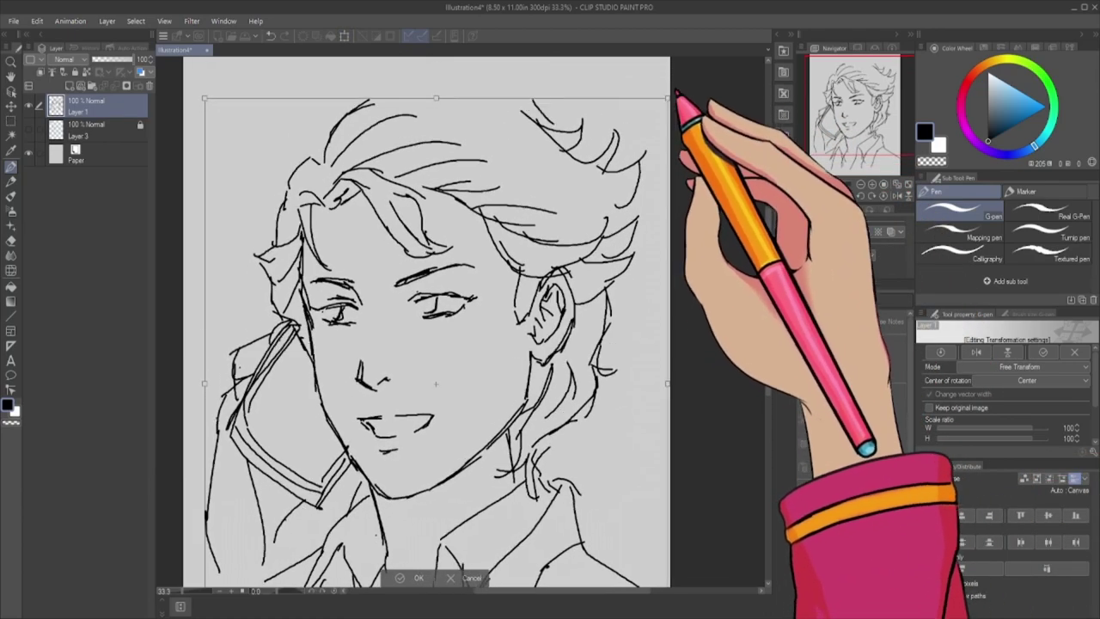
mouse_move(204, 113)
left_mouse_down()
mouse_move(178, 88)
mouse_move(357, 355)
left_mouse_up()
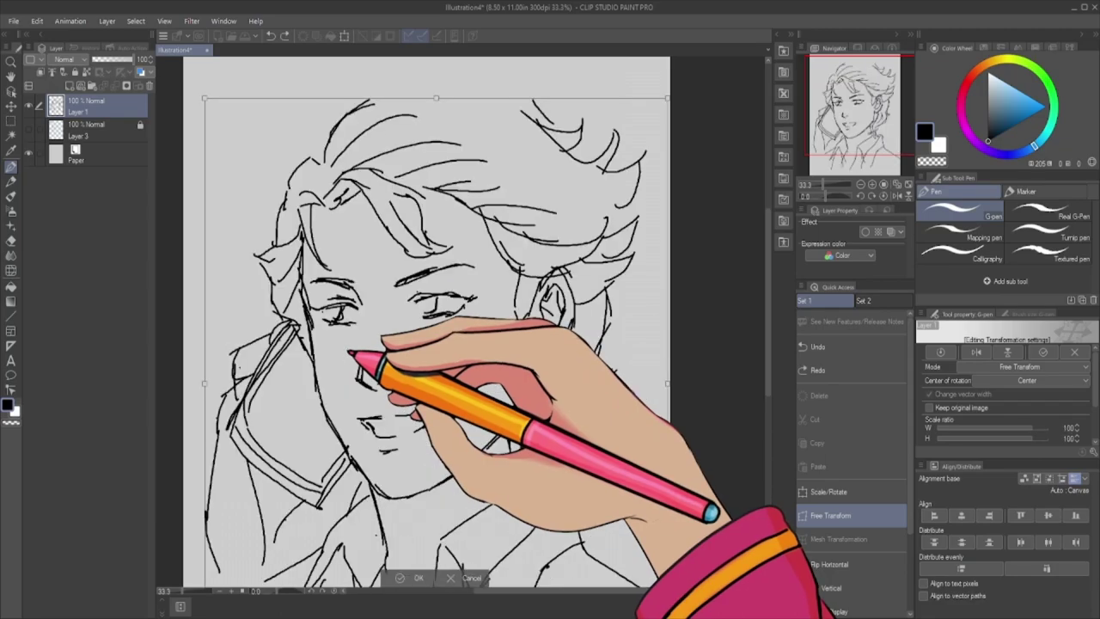
scroll(851, 515, "down", 2)
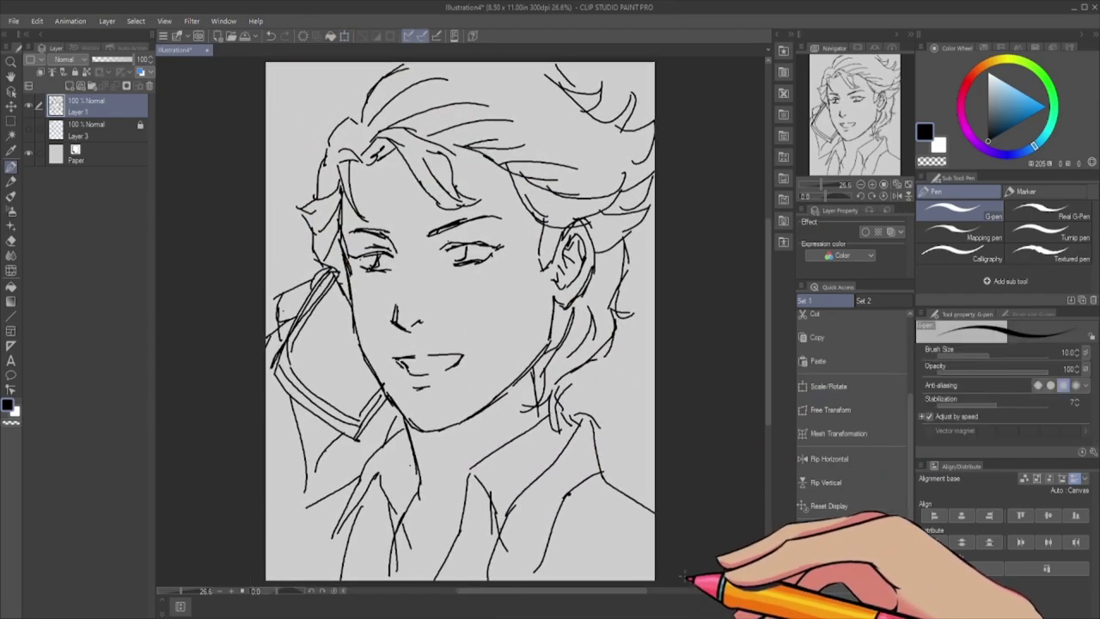
- Erase the rough eye and neck lines on Layer 1 and redraw both eyes with irises and a longer neck line
key("e")
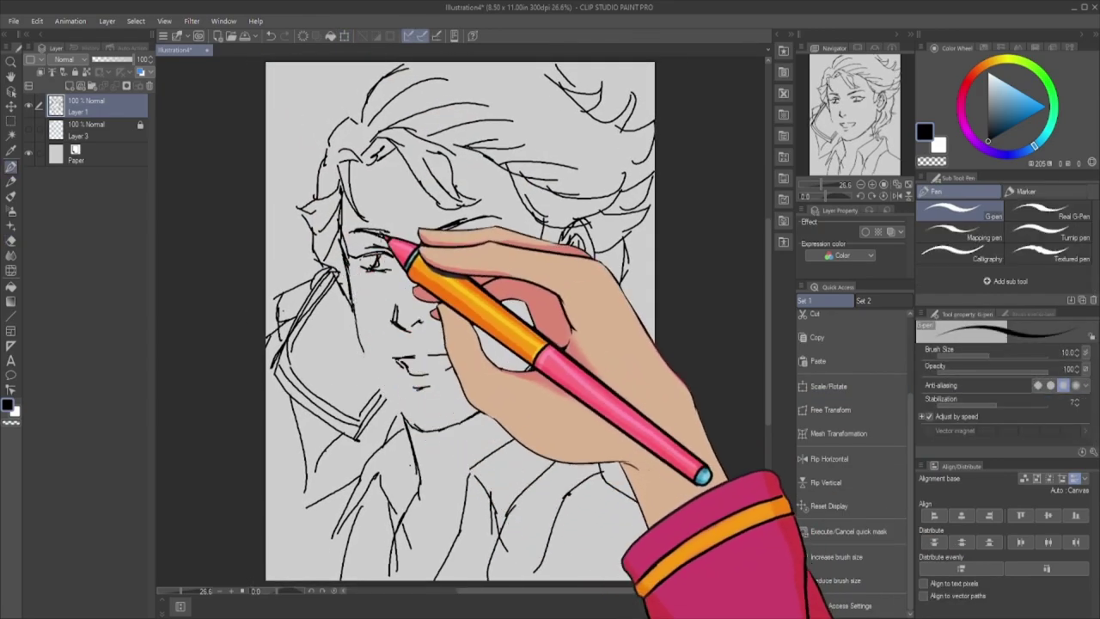
key("p")
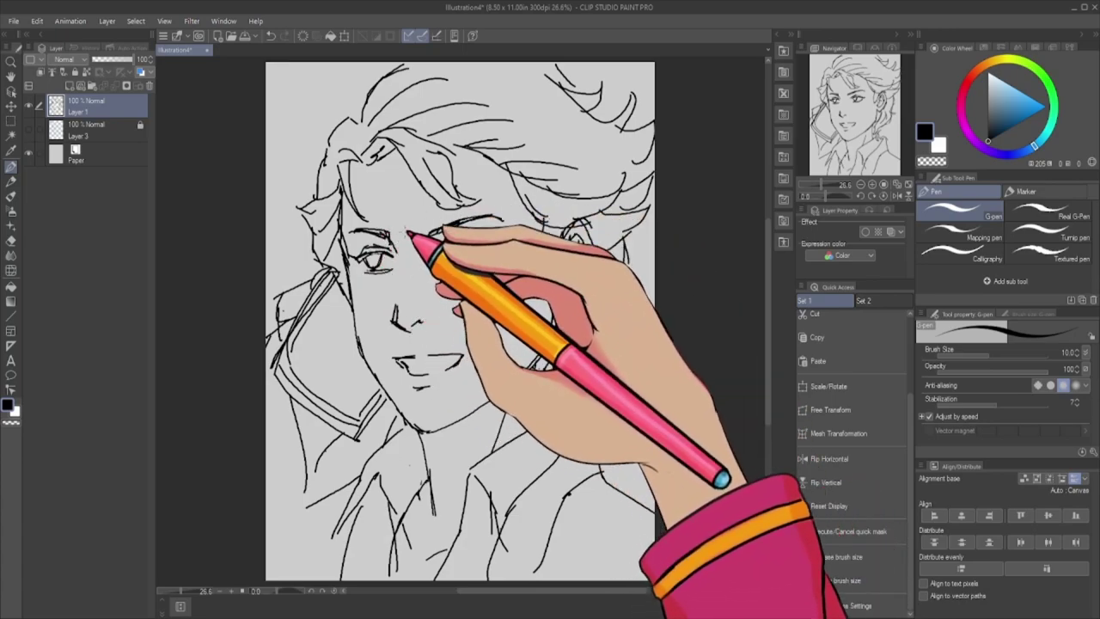
- Lasso the eye and eyebrow nearer the ear and shift them slightly toward the ear
key("o")
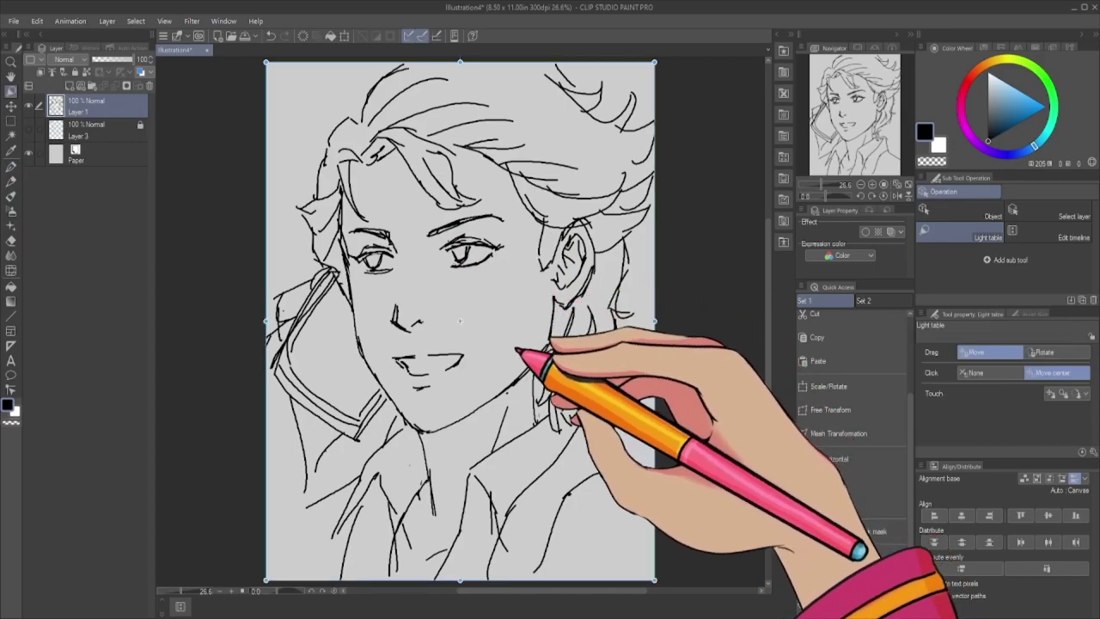
key("m")
key("m")
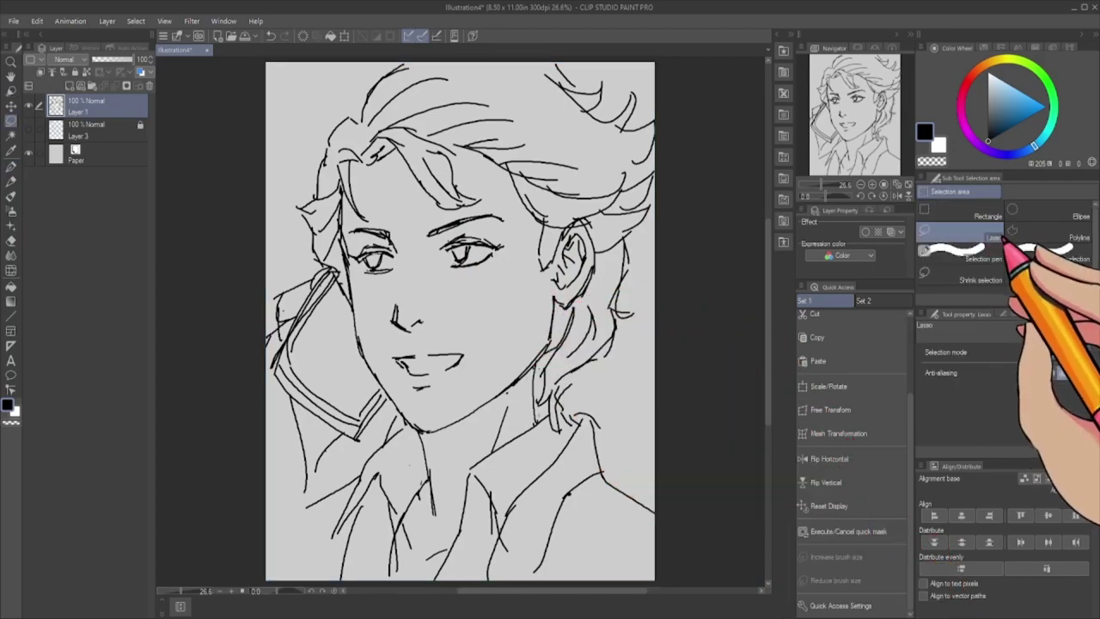
left_click(11, 104)
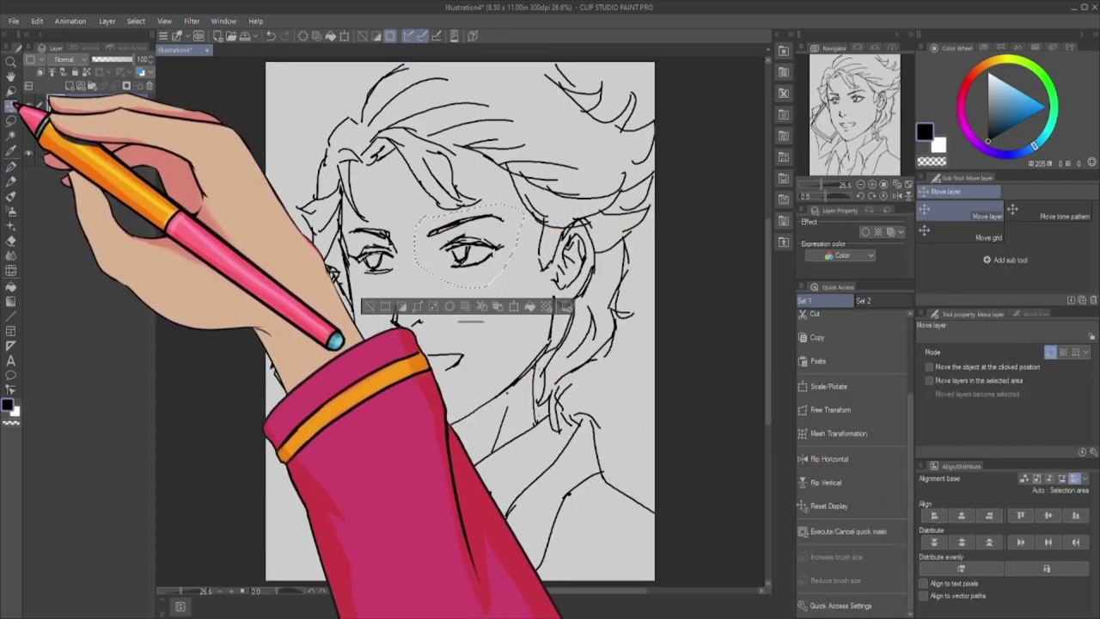
left_click_drag(486, 265, 498, 273)
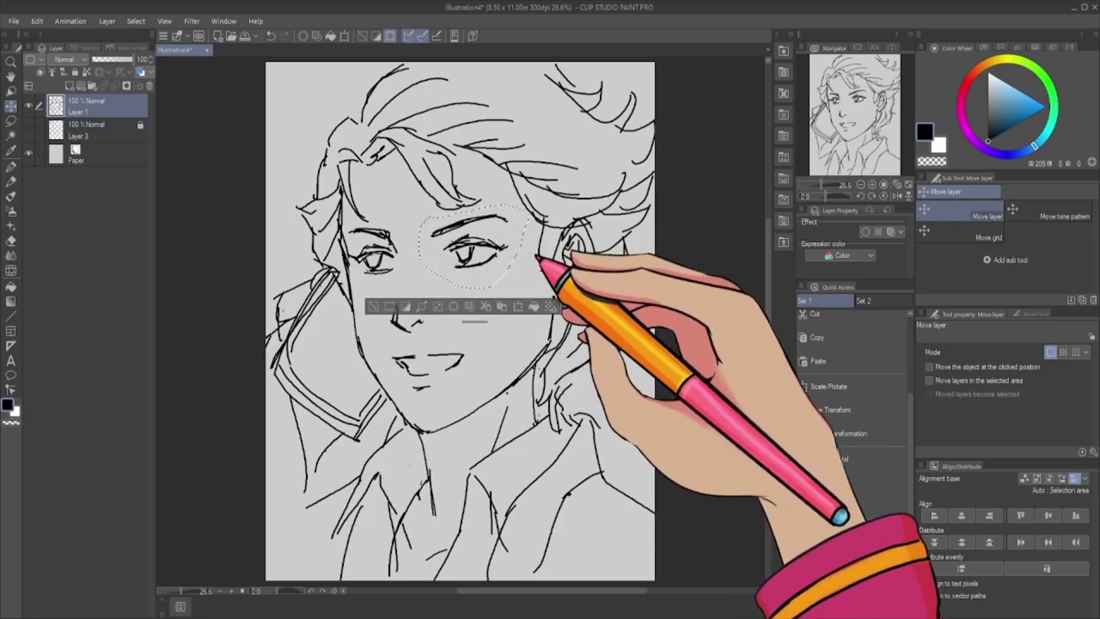
key("ctrl+d")
- Lasso both eyes with their eyebrows and move them slightly lower on the face
key("m")
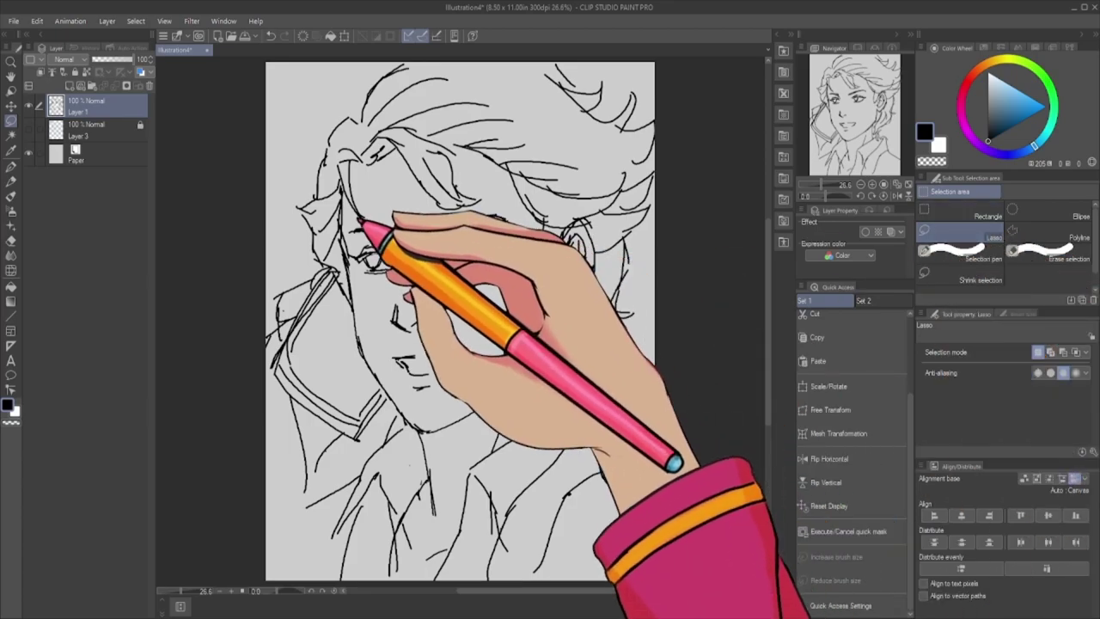
left_click_drag(369, 232, 365, 240)
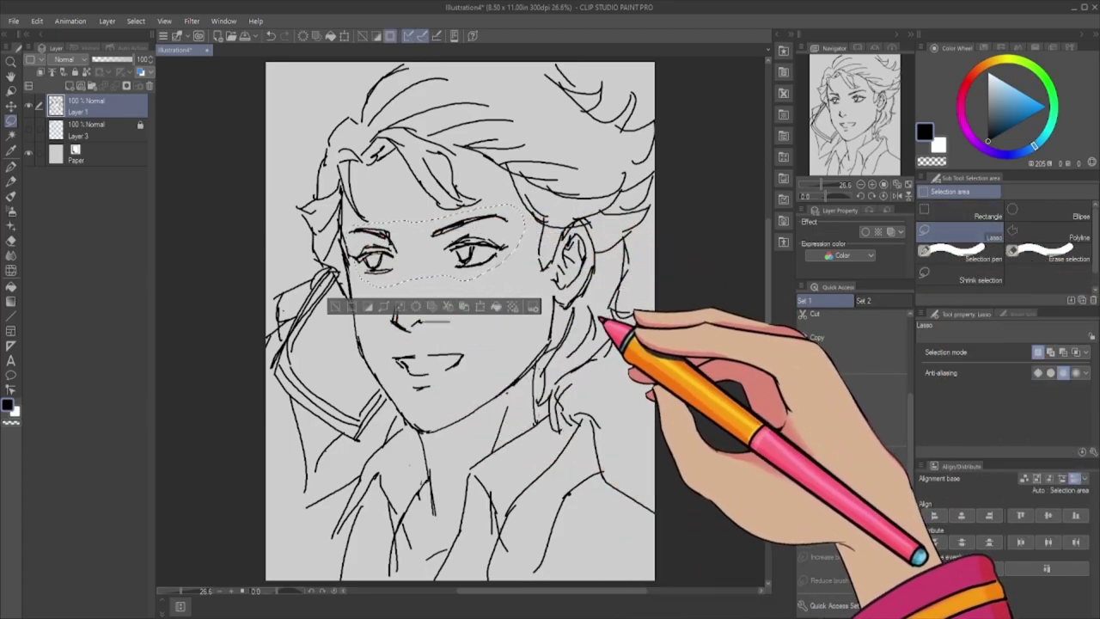
left_click(11, 105)
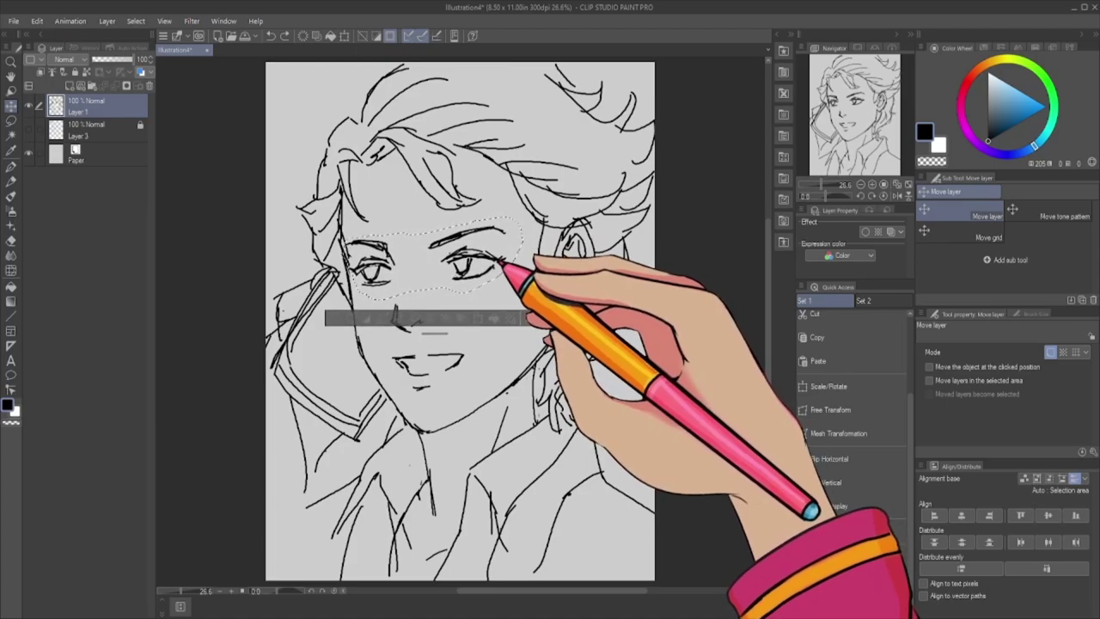
key("ctrl+d")
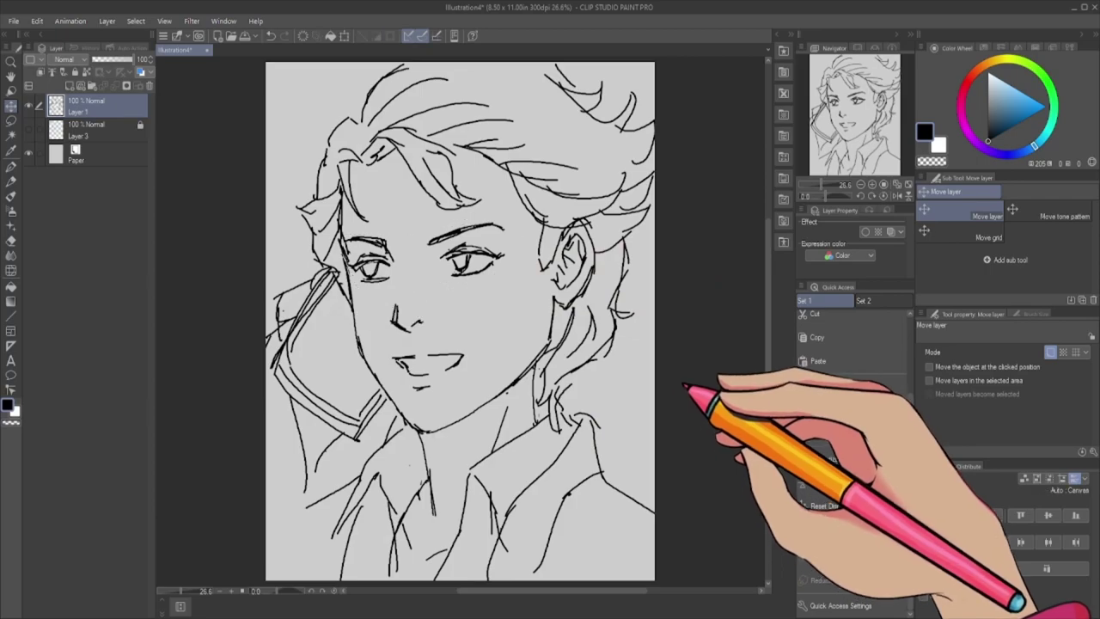
key("ctrl+d")
- Erase the overlapping strokes around the chin and neck and redraw a cleaner jawline from chin to ear
key("p")
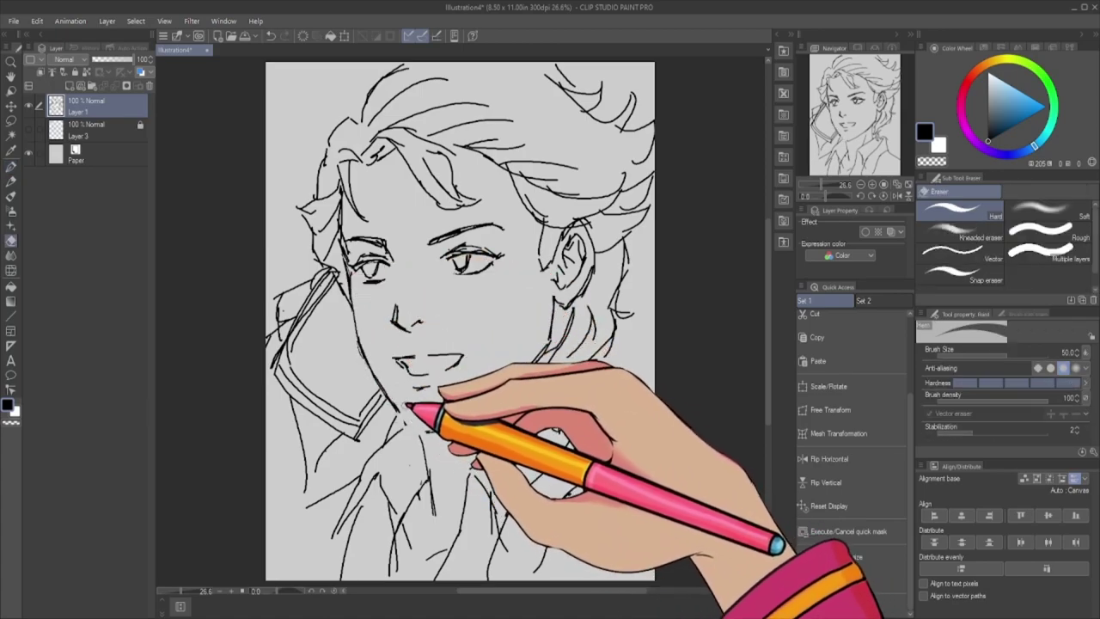
key("e")
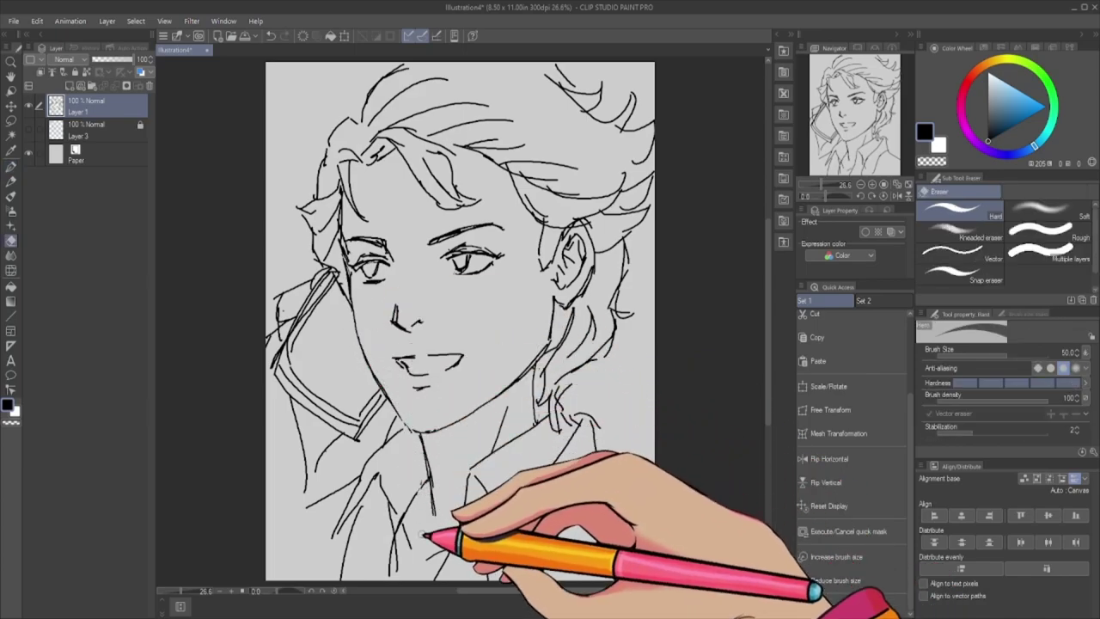
key("p")
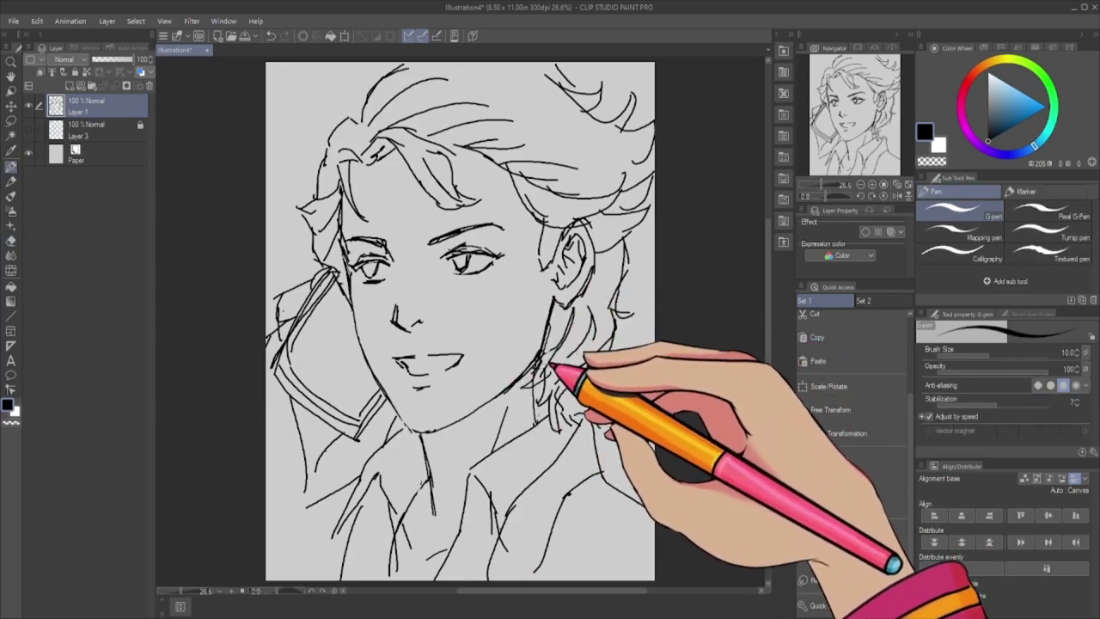
key("e")
key("p")
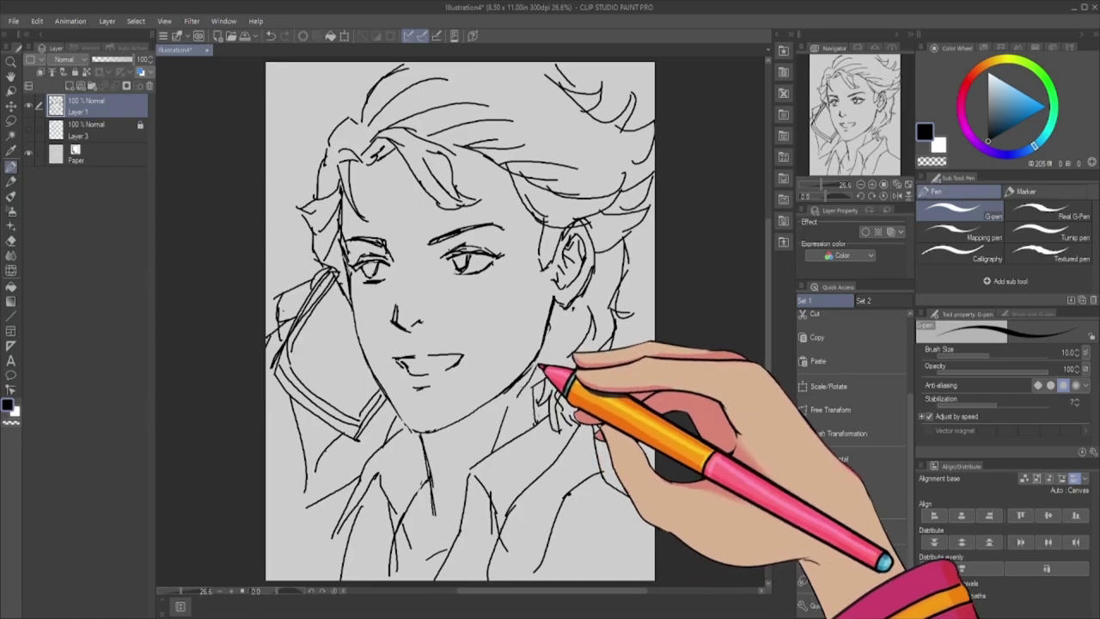
- Erase the hair strands over the nape and redraw the back of the shirt collar where they were
key("e")
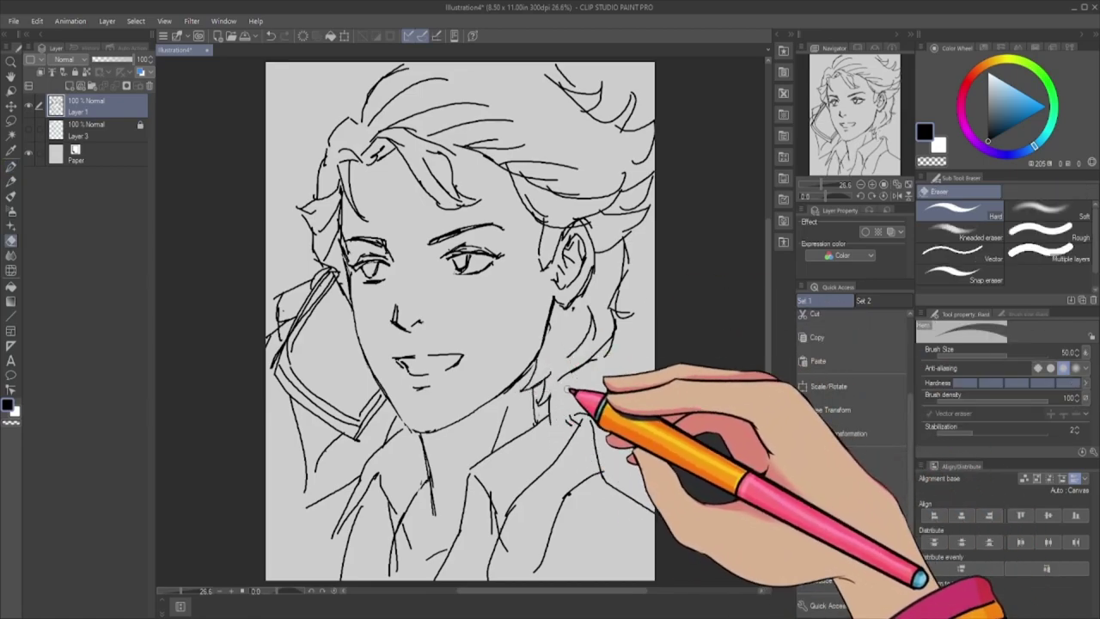
key("p")
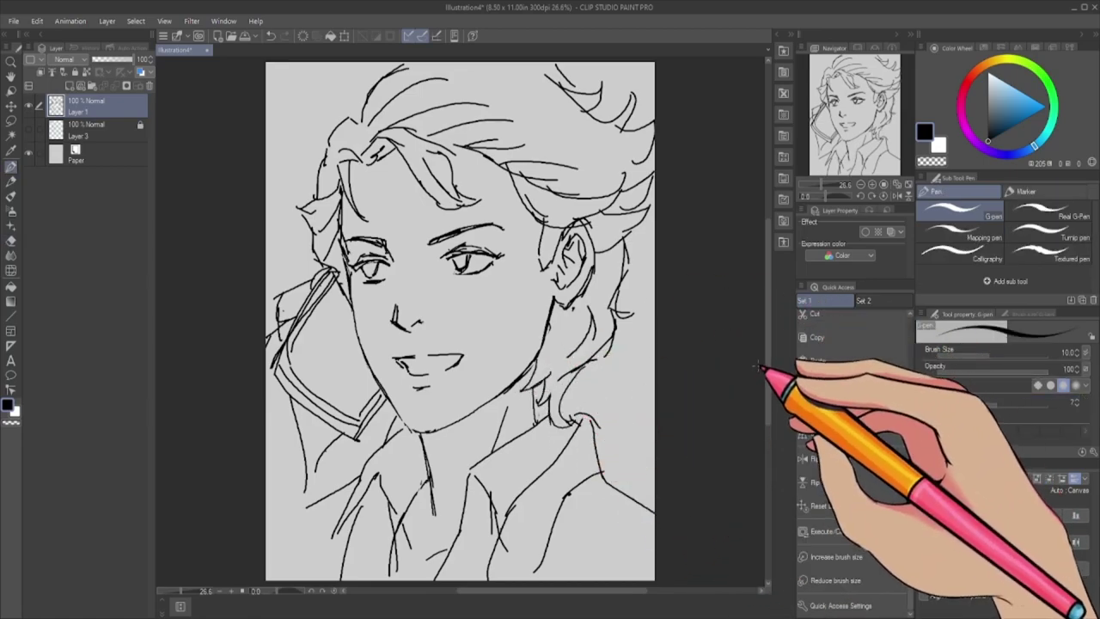
key("e")
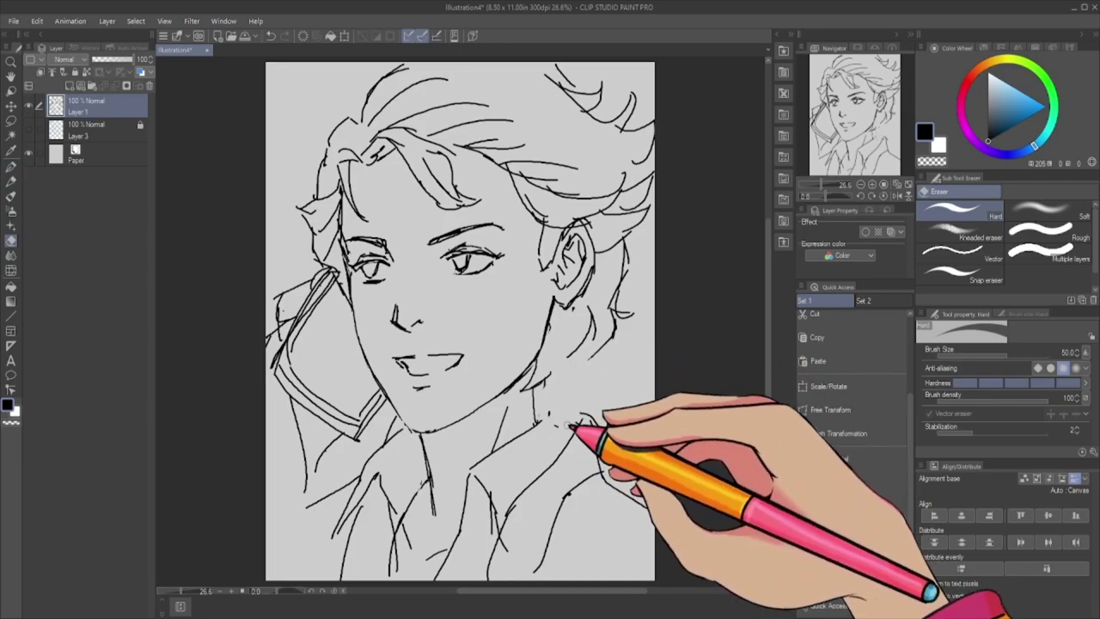
key("p")
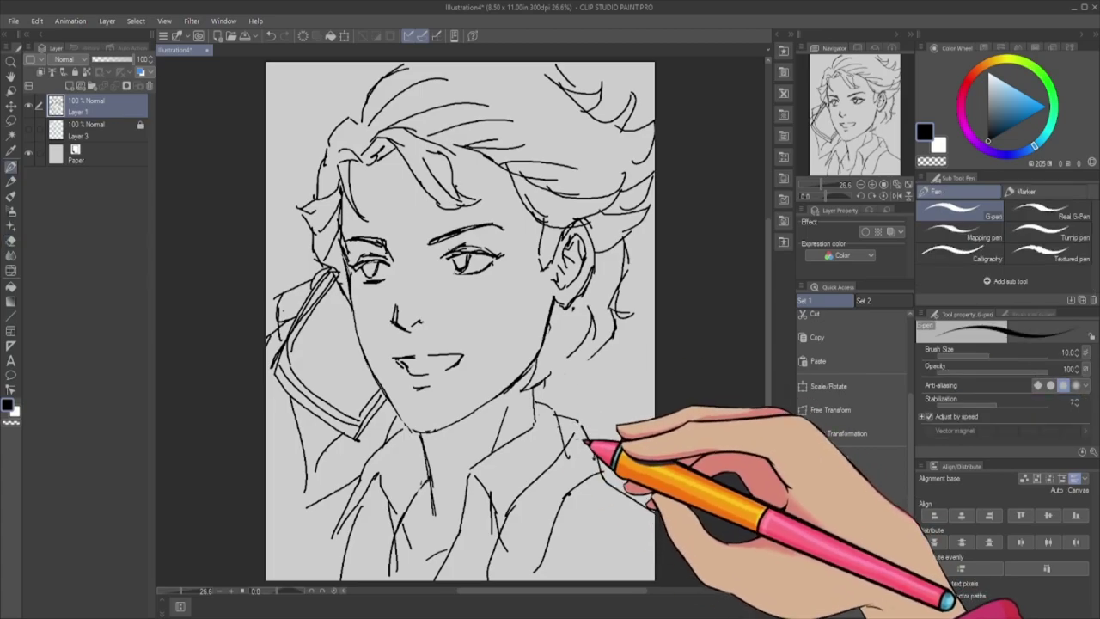
- Erase the loose back hair and redraw it as shorter spiky locks at the nape with a rounded crown outline
key("e")
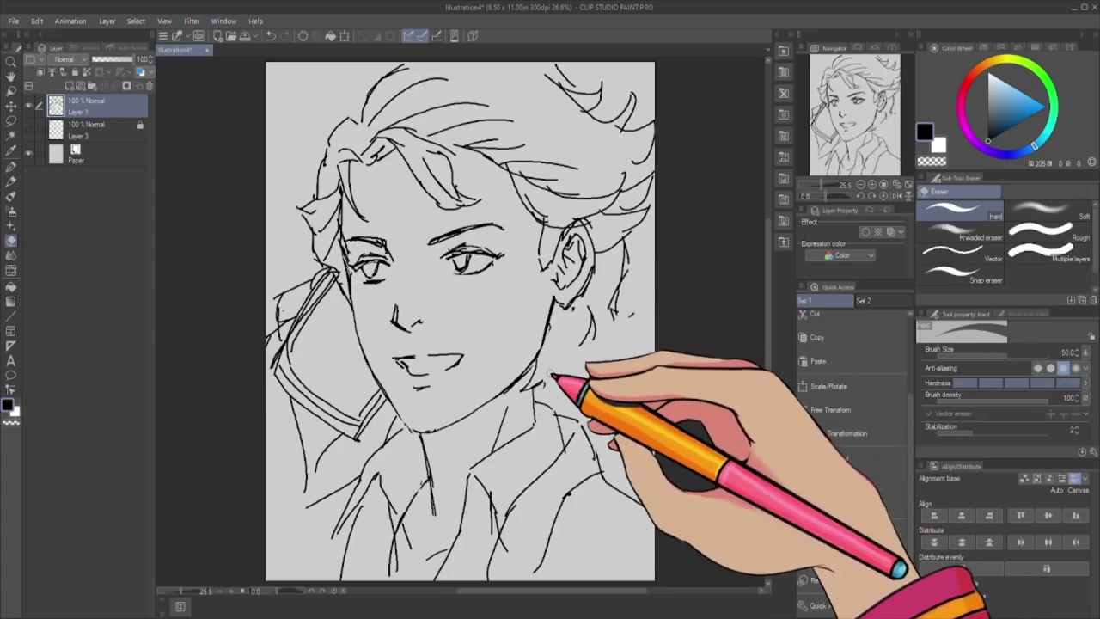
key("p")
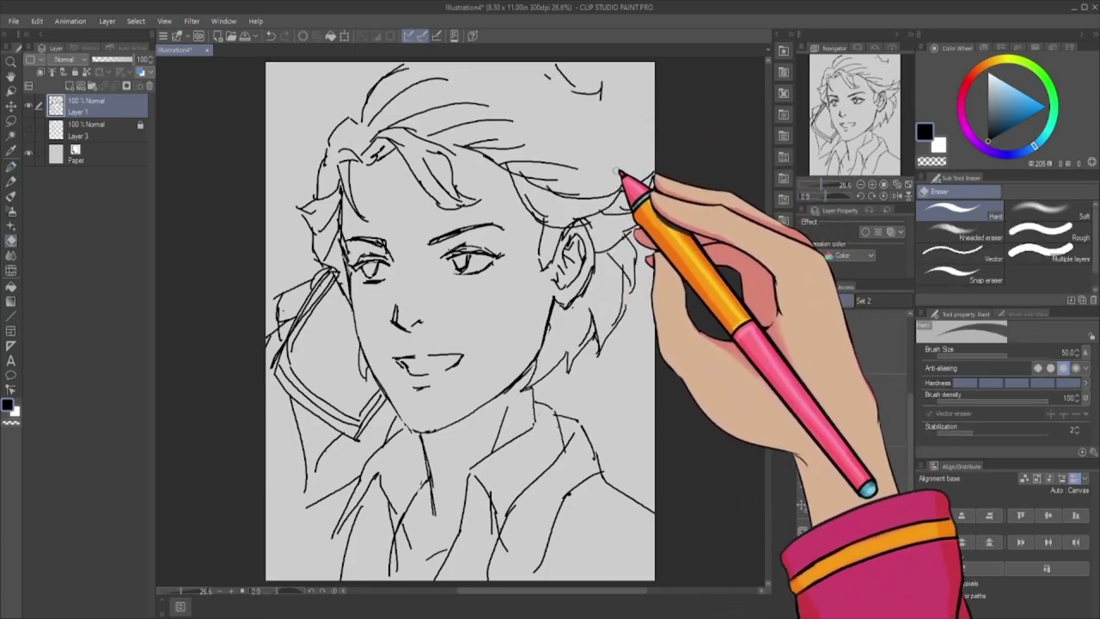
key("p")
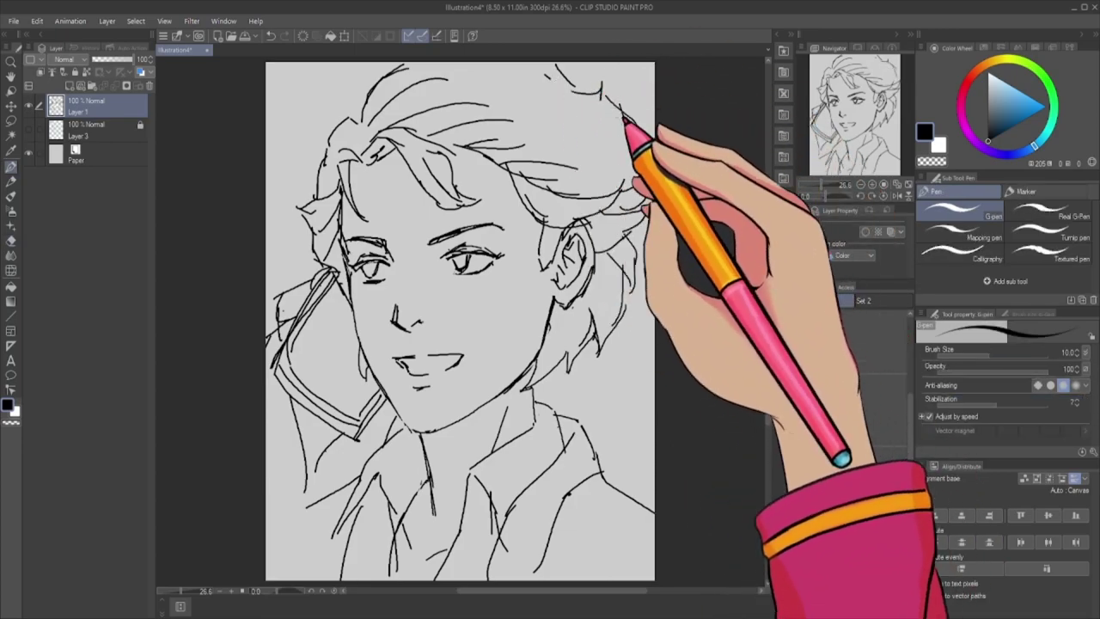
key("e")
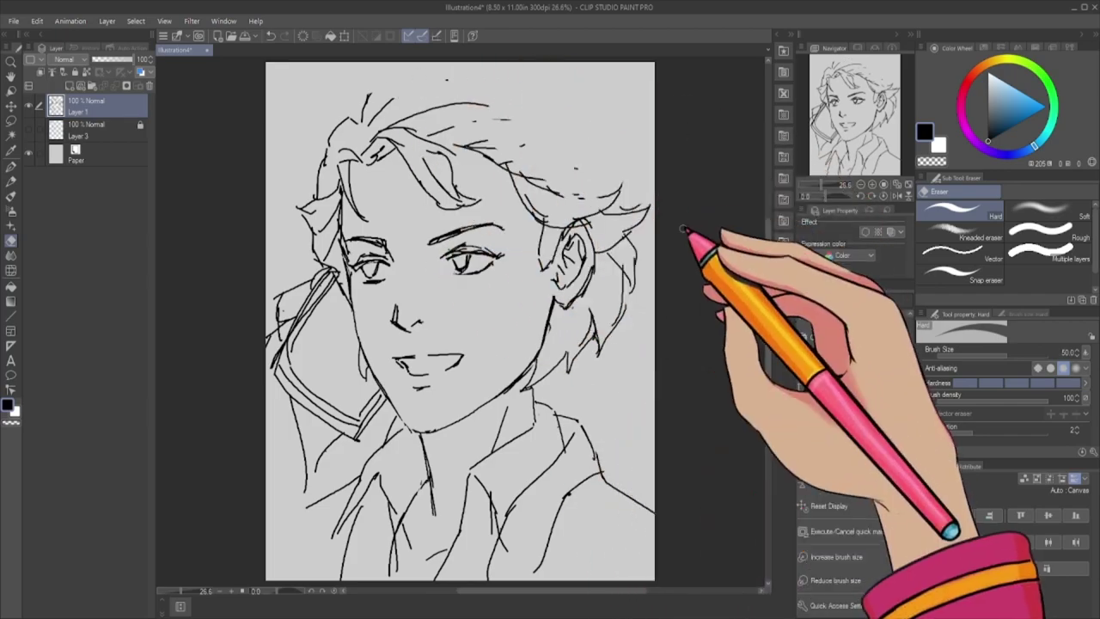
key("p")
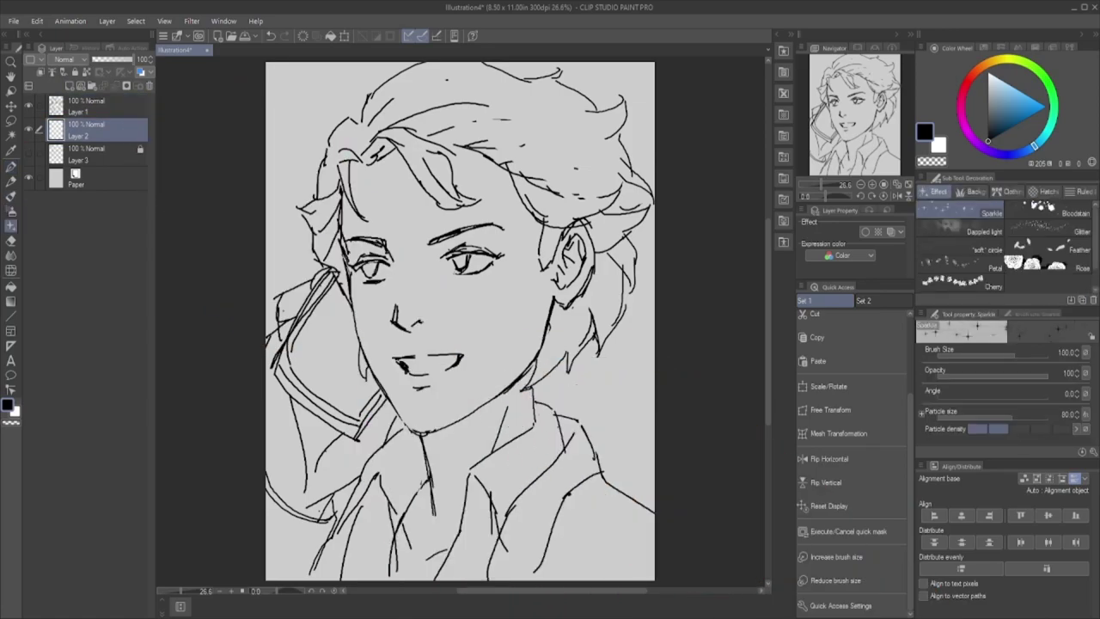
- Block in greyscale shading for the hair, face, phone, clothes and background on Layer 2 with a thick paint brush
key("b")
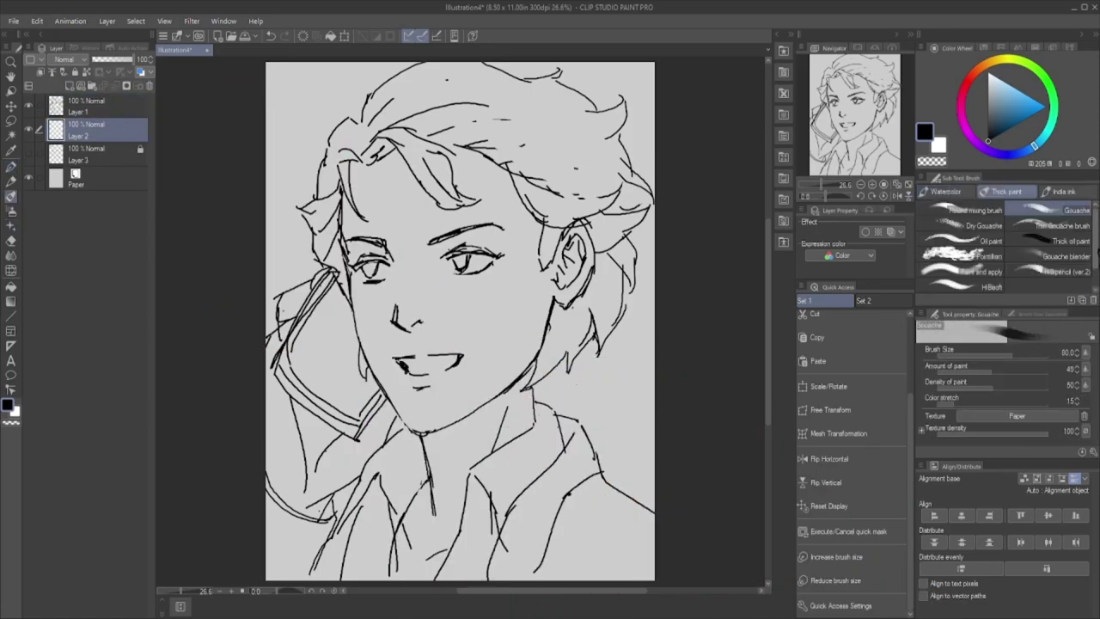
key("b")
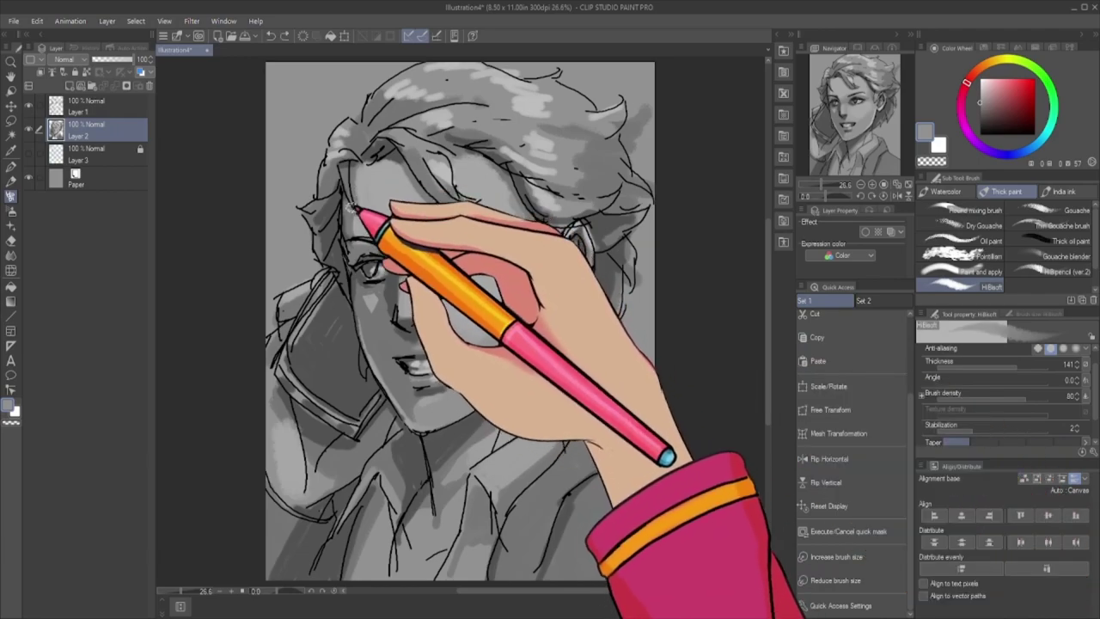
- Paint the teeth and lips with sampled greys and darken the corners of the open mouth in black
left_click(435, 359, "alt")
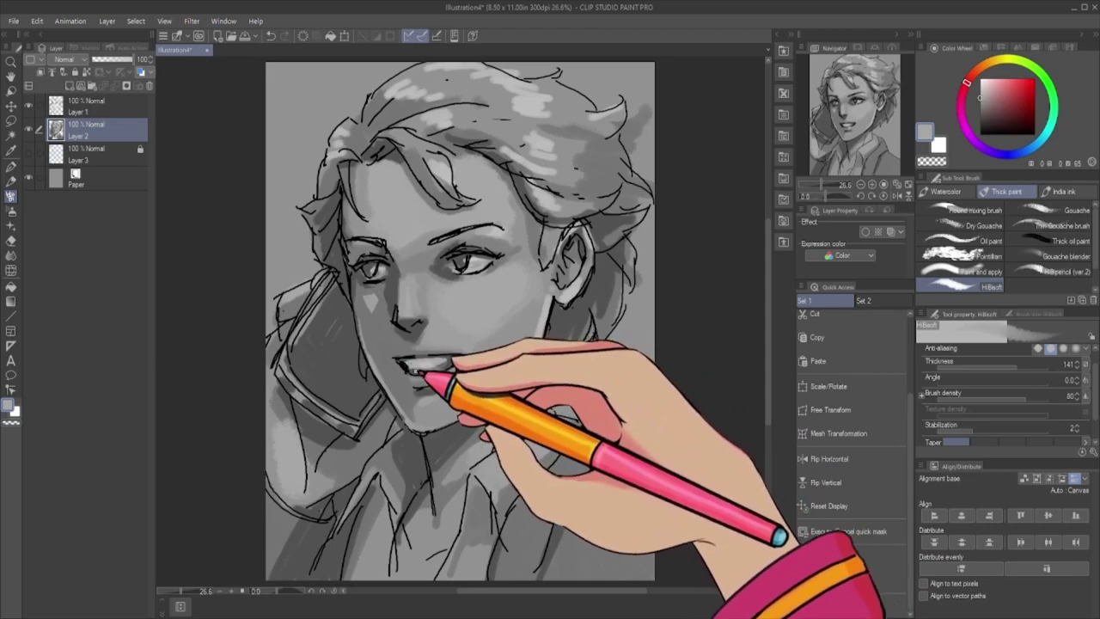
mouse_move(411, 365)
left_mouse_down()
mouse_move(591, 358)
mouse_move(413, 374)
left_mouse_up()
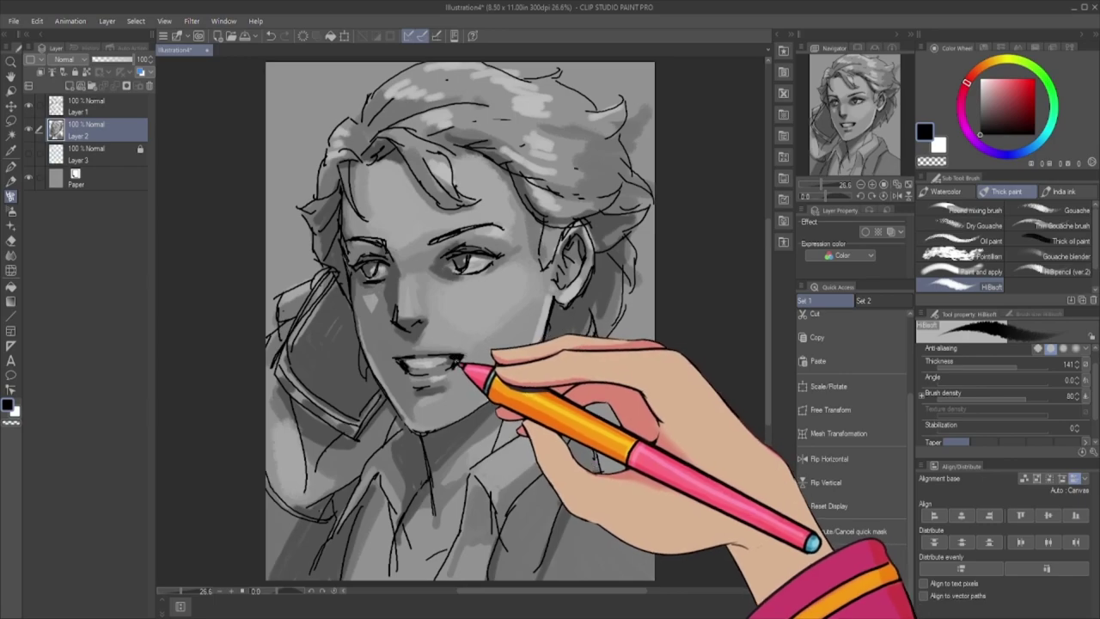
left_click_drag(462, 368, 430, 365)
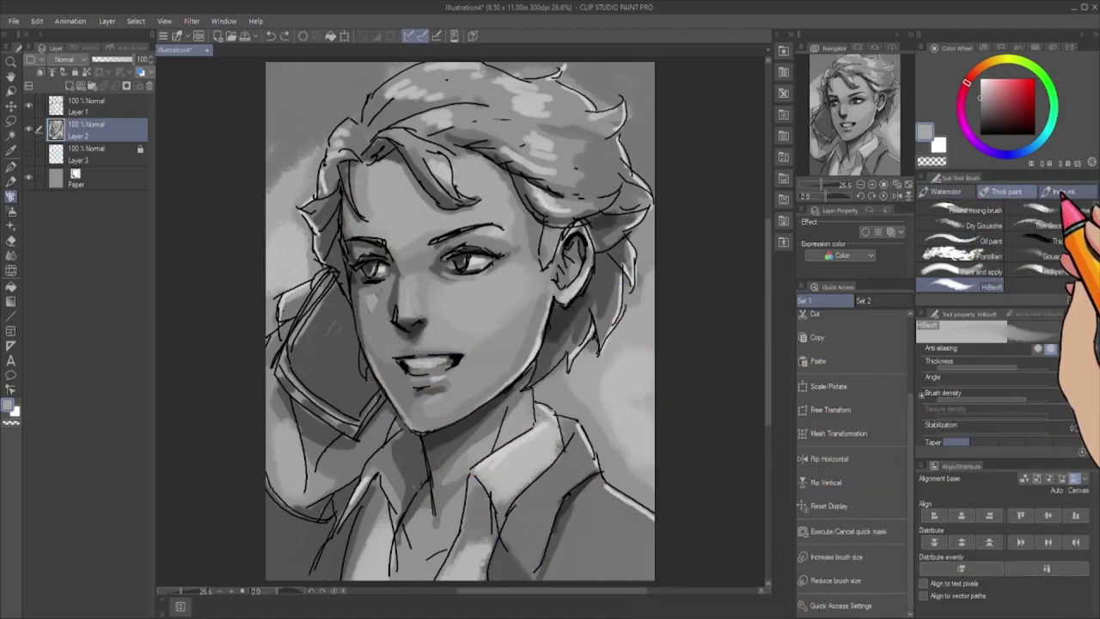
- Lasso diagonal bands on the phone's face and paint them lighter grey as reflections at brush size 100, then deselect
scroll(1001, 387, "up", 1)
mouse_move(342, 362)
left_mouse_down()
mouse_move(352, 385)
mouse_move(344, 351)
mouse_move(368, 373)
left_mouse_up()
mouse_move(490, 386)
left_mouse_down()
mouse_move(315, 344)
mouse_move(343, 366)
mouse_move(369, 427)
left_mouse_up()
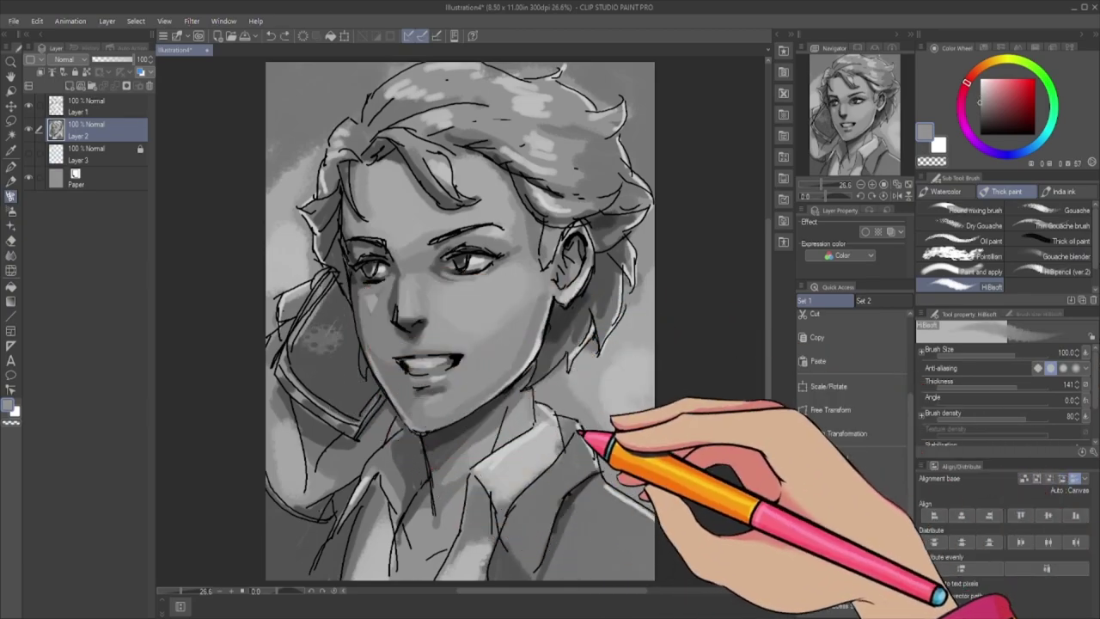
key("m")
left_click_drag(341, 358, 355, 314)
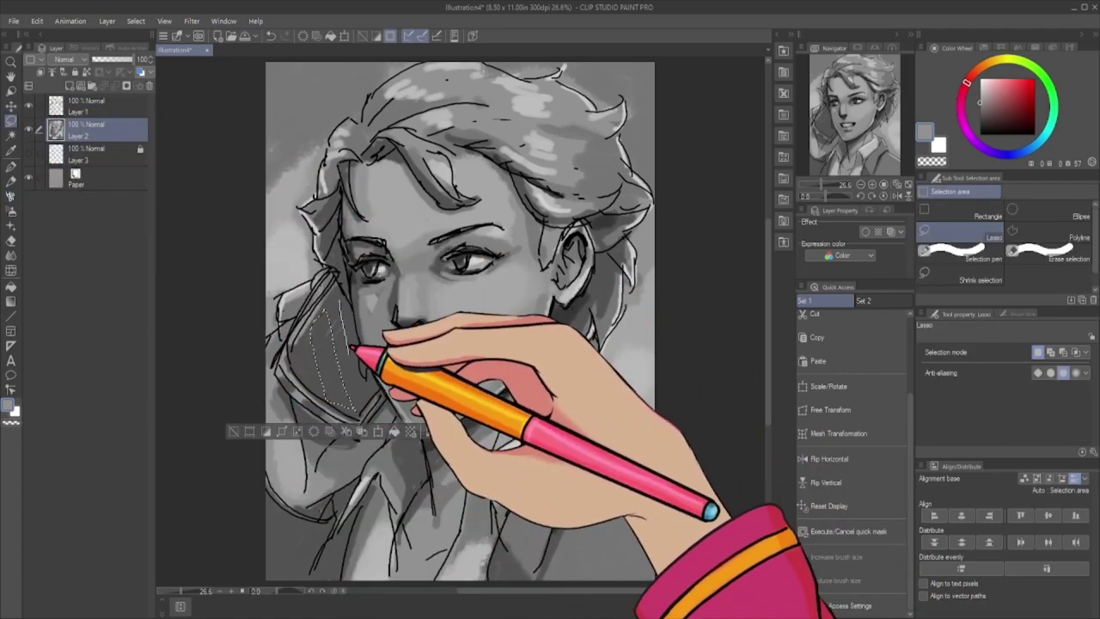
key("b")
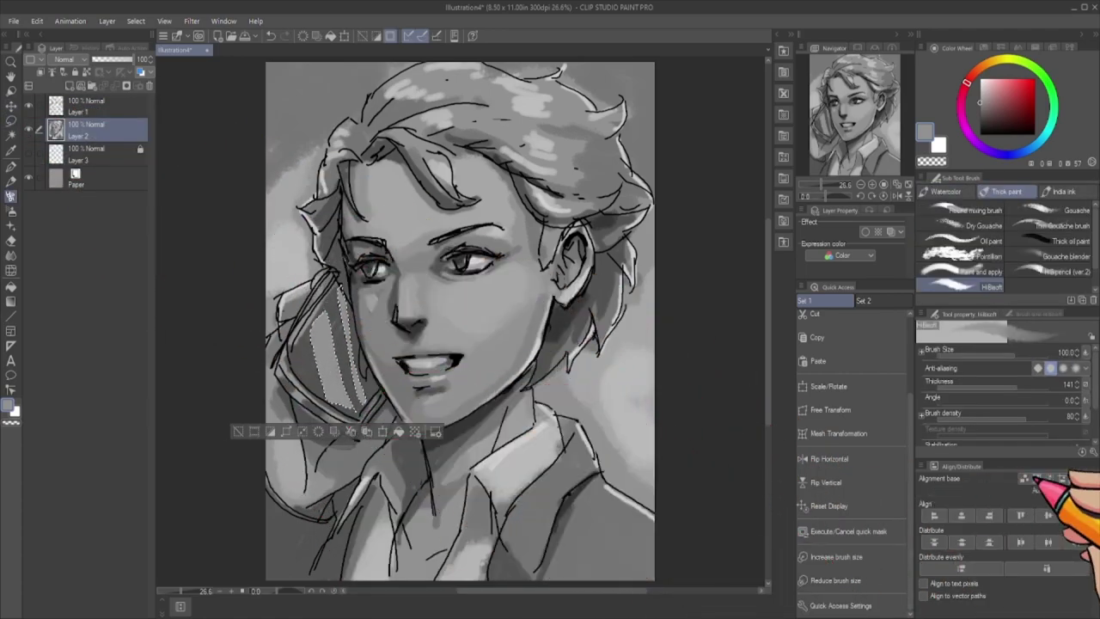
left_click(979, 108)
key("ctrl+d")
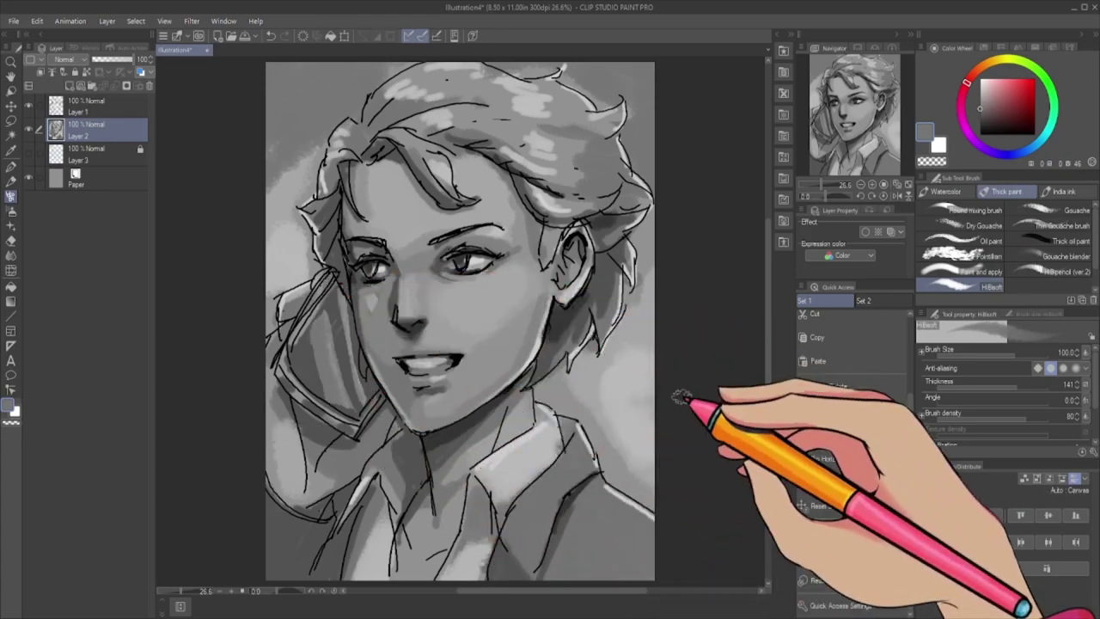
- Darken the phone's edges with a smaller brush and repaint the lower lip in grey at brush size 40
key("bracketleft")
key("bracketleft")
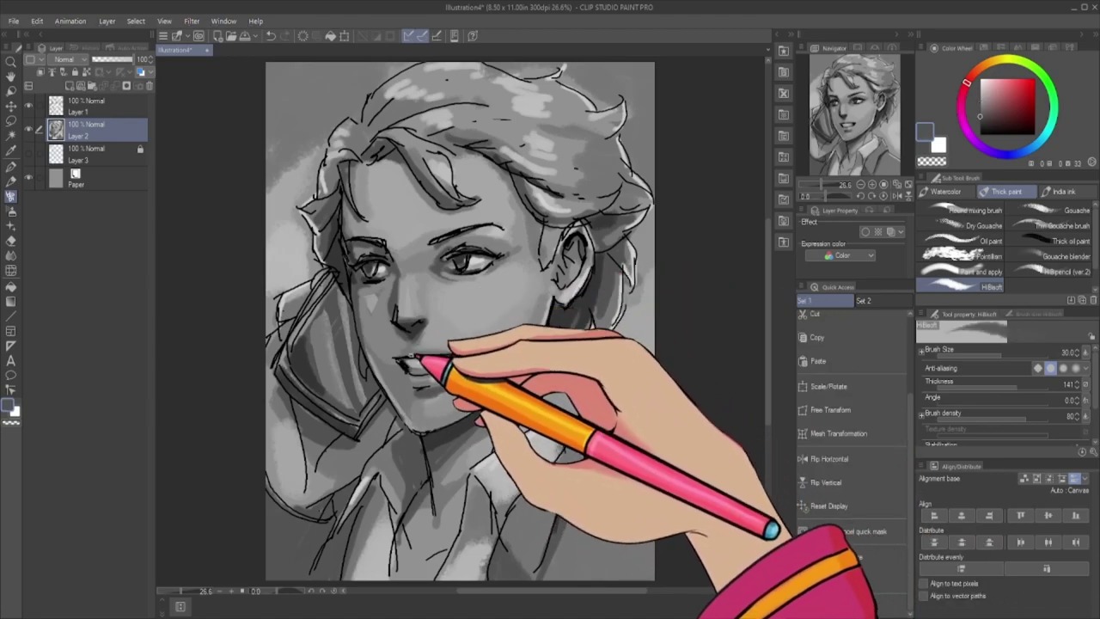
key("bracketright")
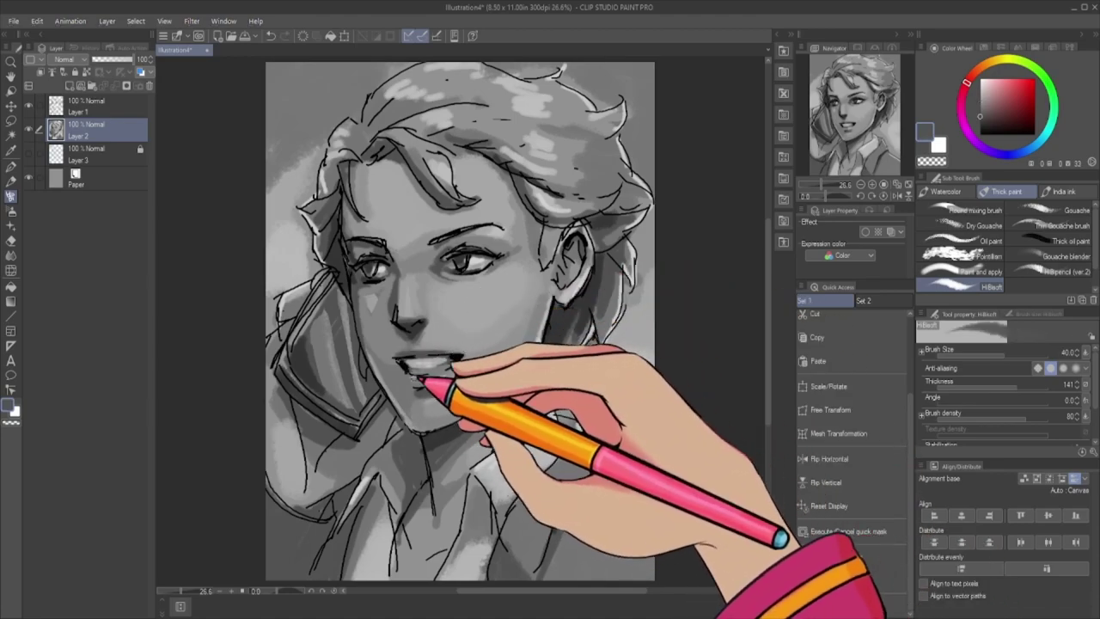
left_click_drag(404, 378, 447, 369)
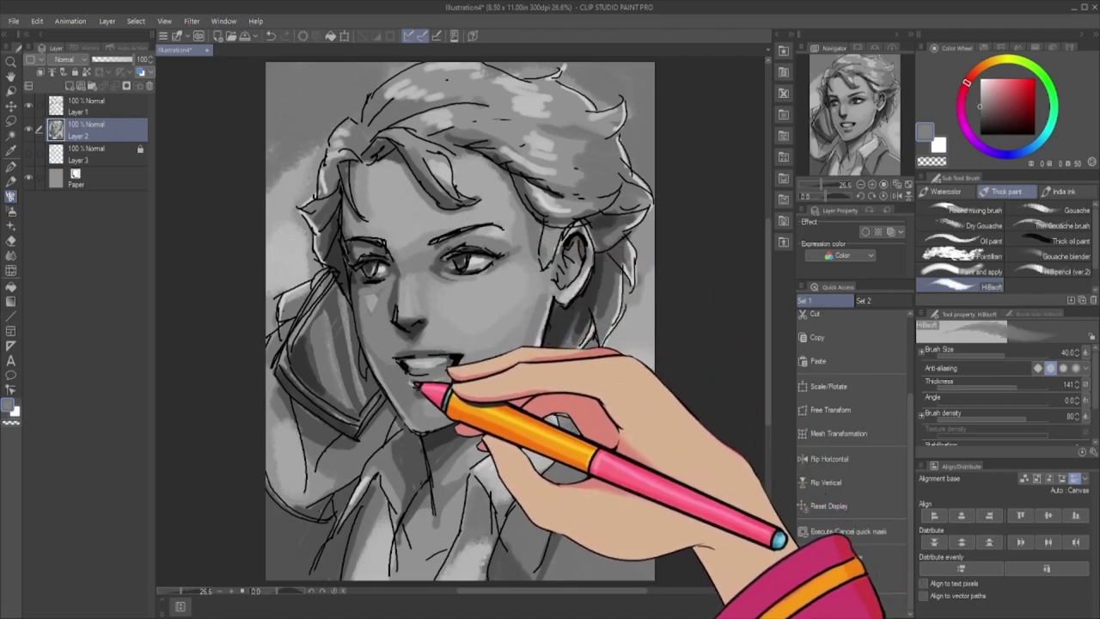